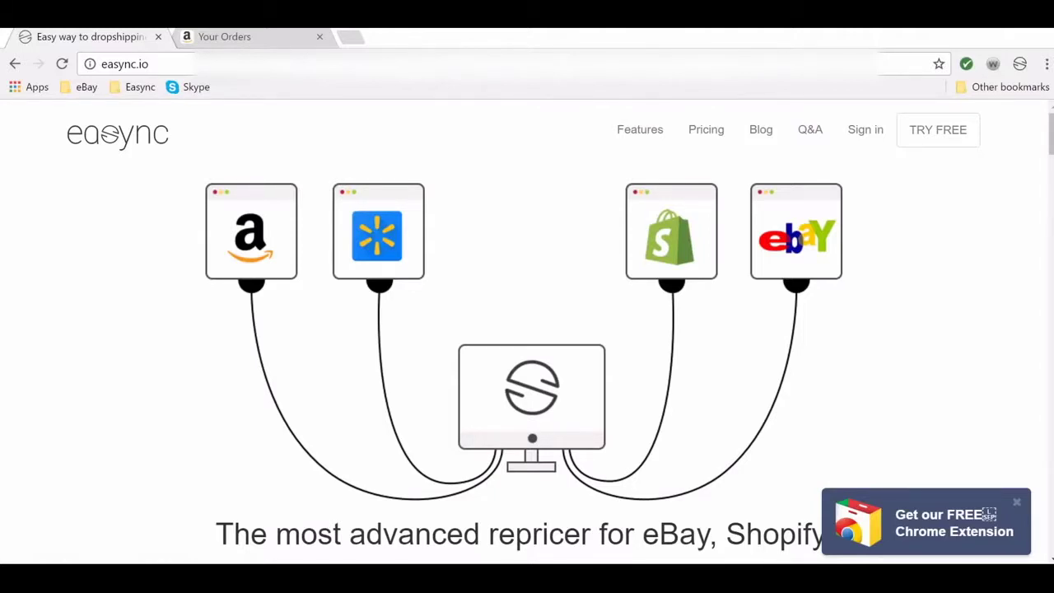
Sign in to the easync account and open the Main Store dashboard
{"action": "left_click", "coordinate": [860, 132]}
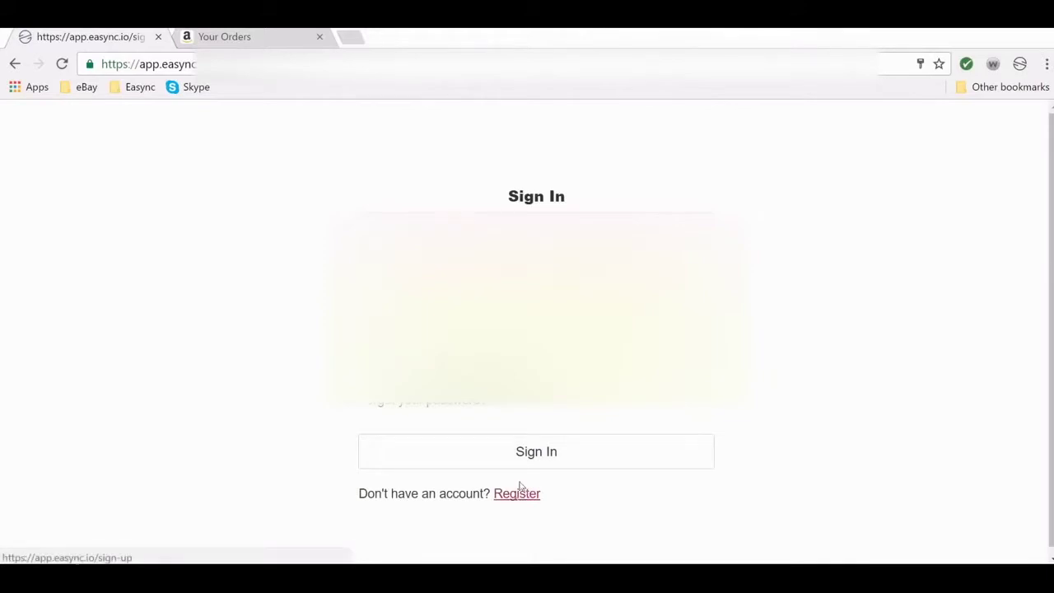
{"action": "left_click", "coordinate": [527, 458]}
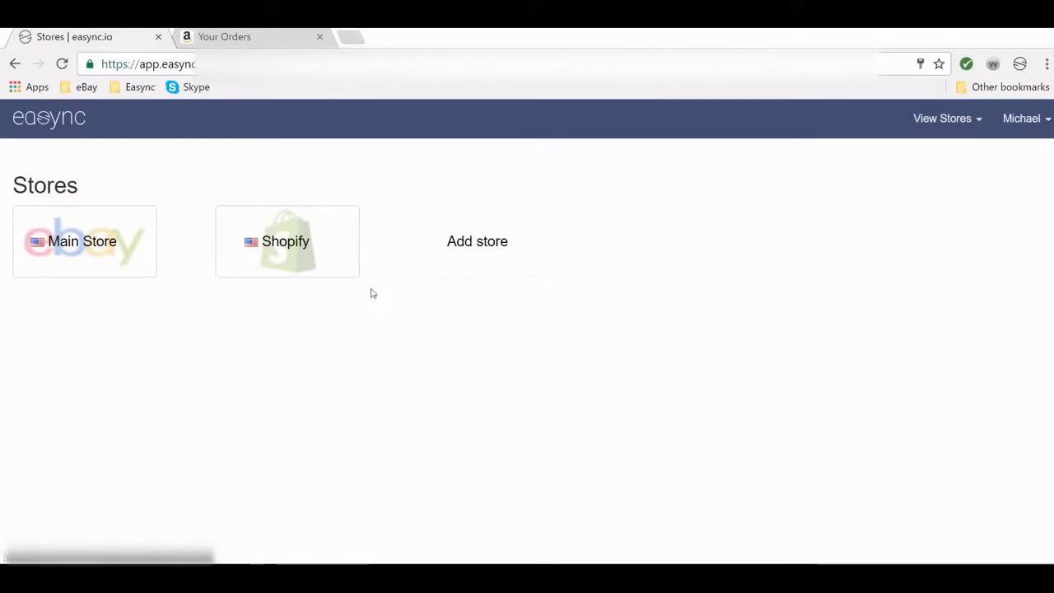
{"action": "left_click", "coordinate": [113, 243]}
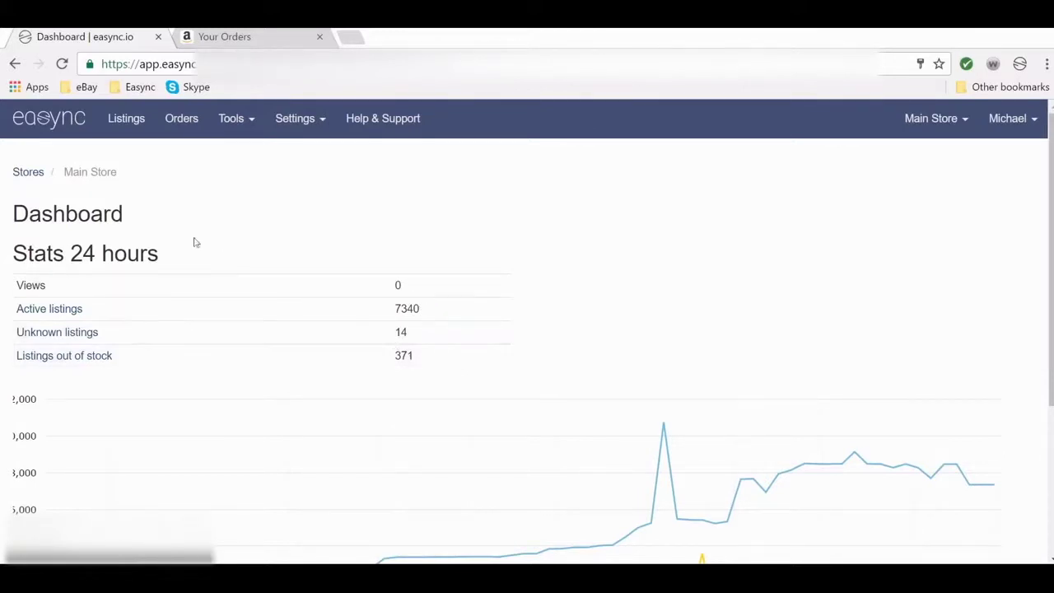
Open the Main Store's listings and browse the second page of results
{"action": "left_click", "coordinate": [126, 119]}
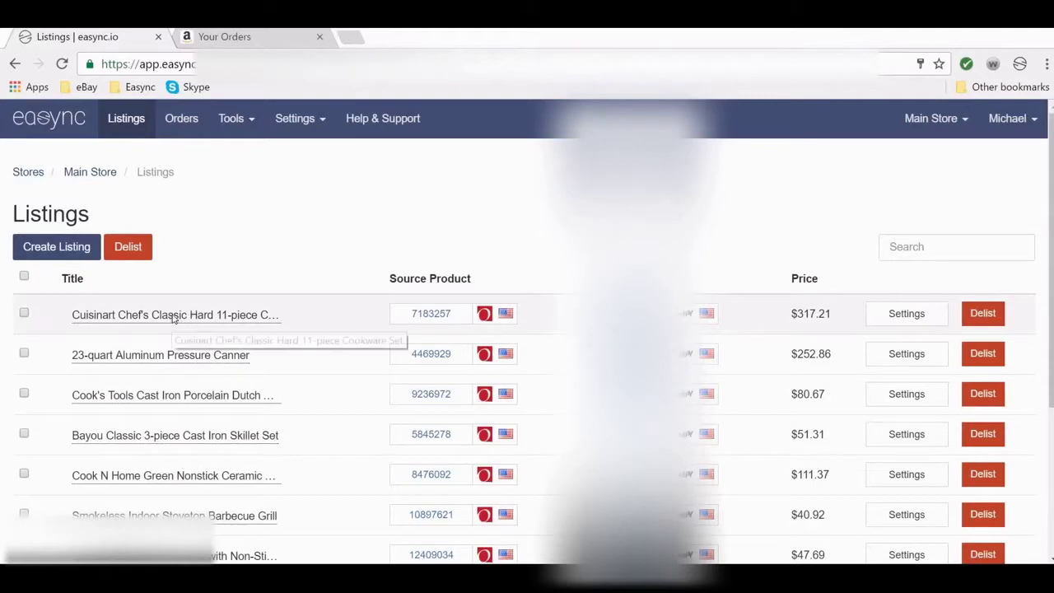
{"action": "scroll", "coordinate": [173, 318], "scroll_direction": "down", "scroll_amount": 3}
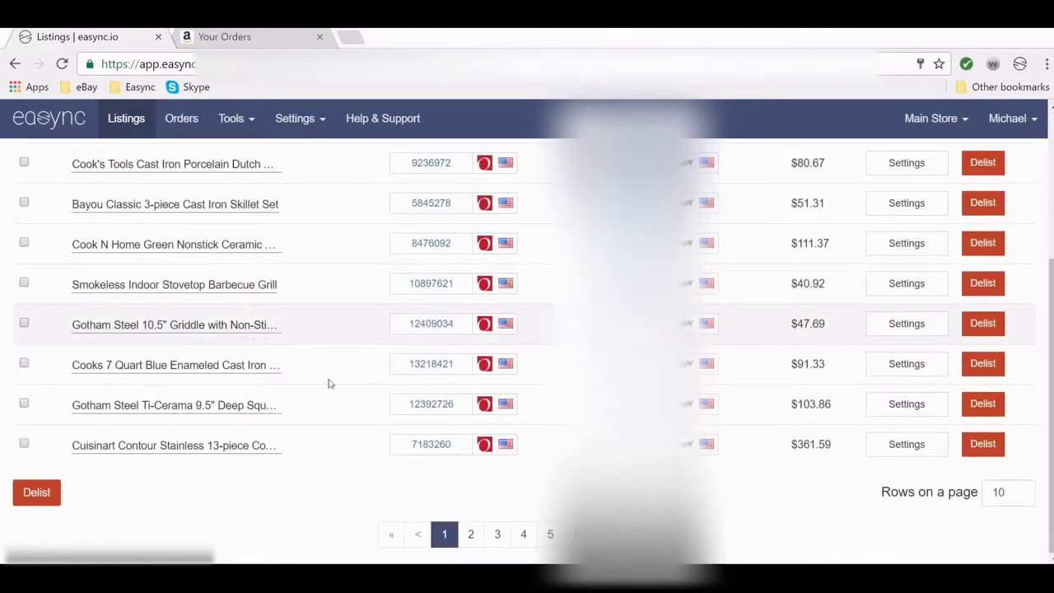
{"action": "left_click", "coordinate": [470, 534]}
{"action": "scroll", "coordinate": [390, 372], "scroll_direction": "down", "scroll_amount": 3}
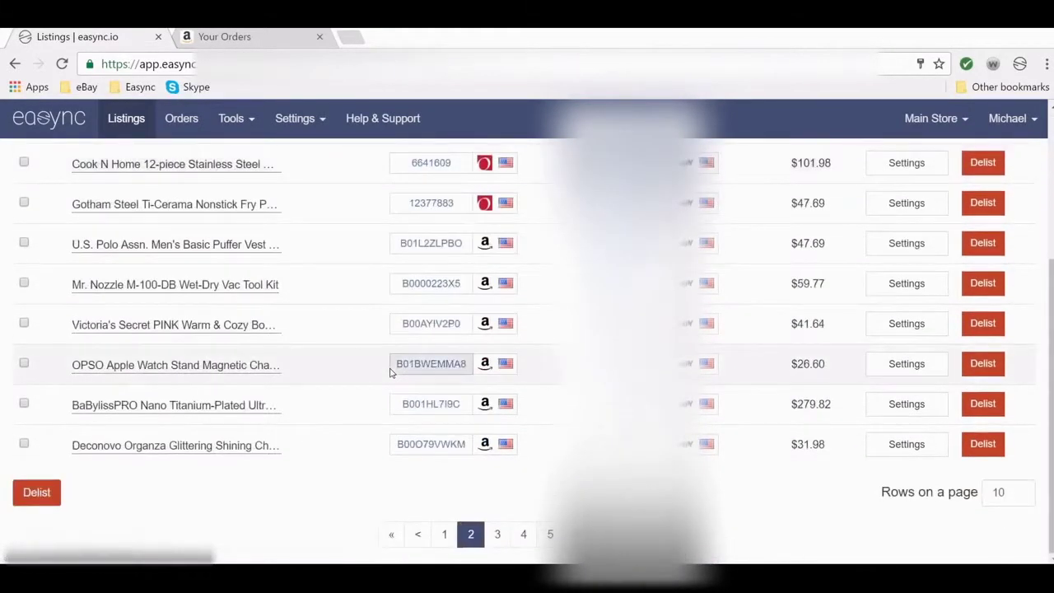
{"action": "scroll", "coordinate": [390, 372], "scroll_direction": "up", "scroll_amount": 1}
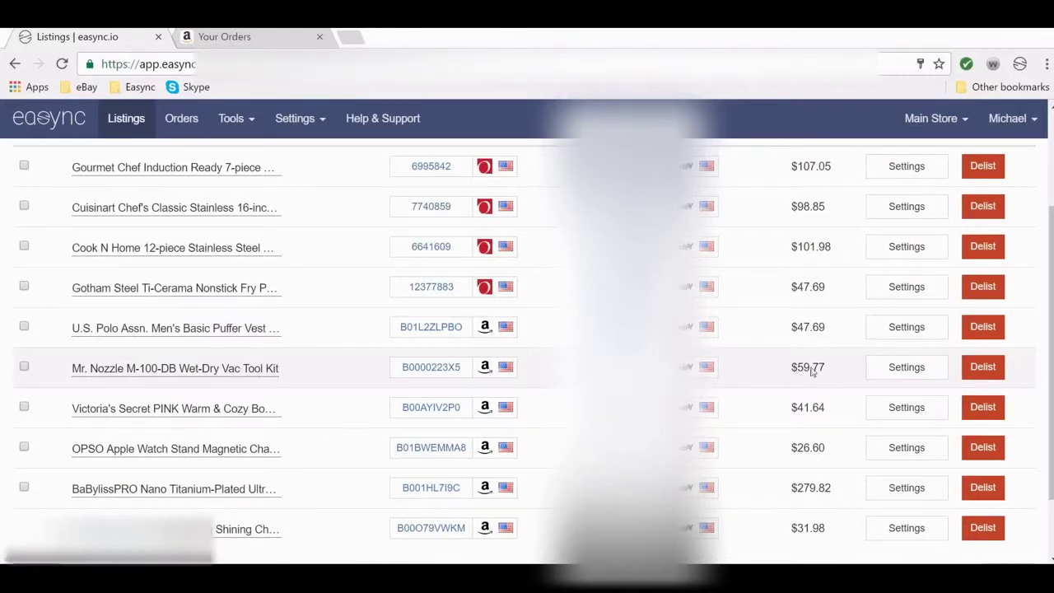
View the eBay listing of the Mr. Nozzle M-100-DB Wet-Dry Vac Tool Kit, and open its Amazon source product B0000223X5
{"action": "left_click", "coordinate": [702, 384]}
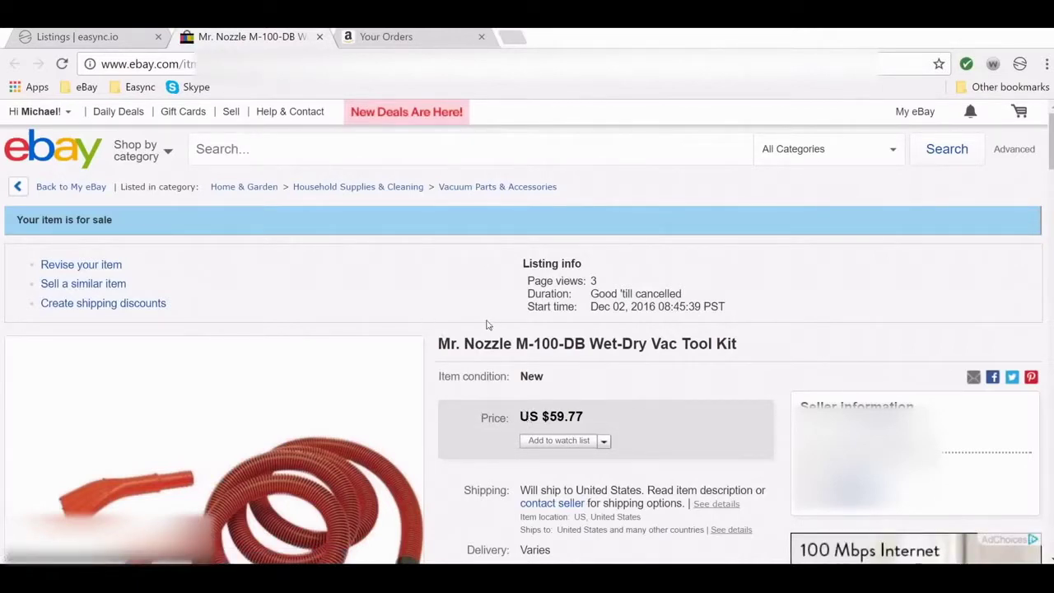
{"action": "left_click", "coordinate": [132, 44]}
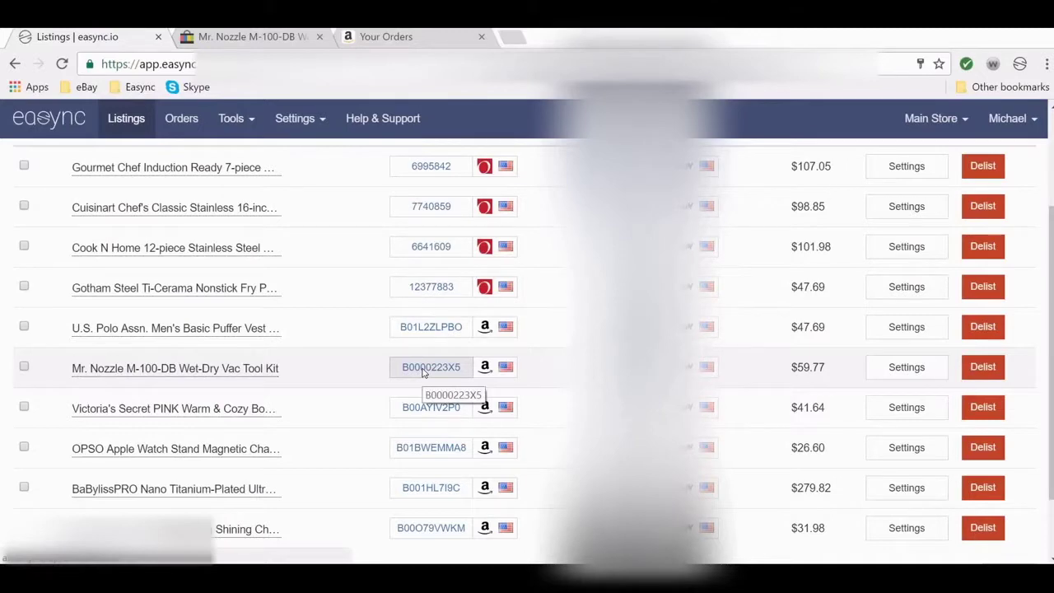
{"action": "left_click", "coordinate": [424, 372]}
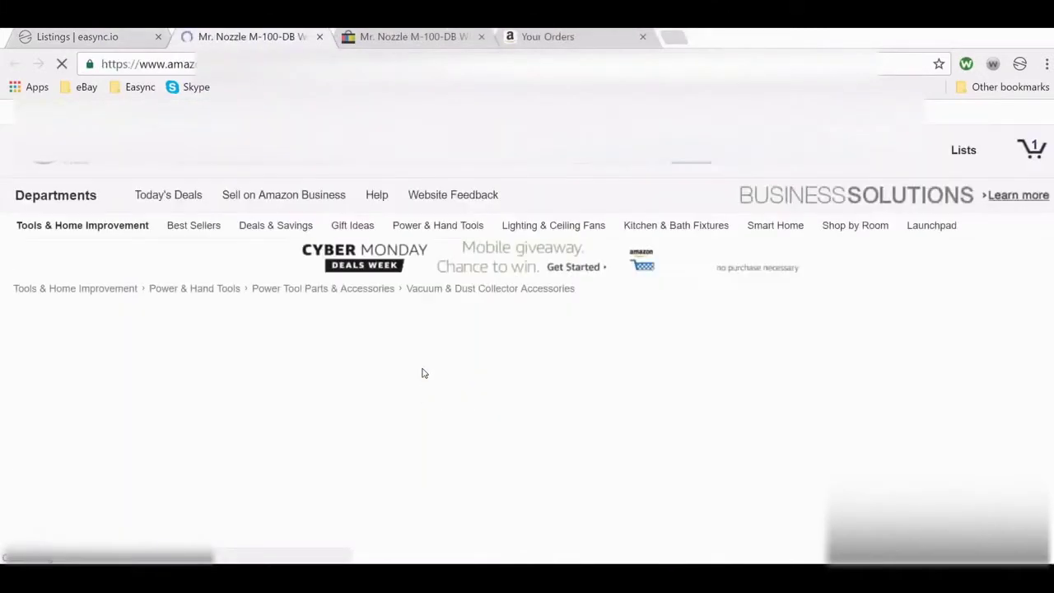
Examine the Amazon product's price, stock status and the note about Prime shipping from other sellers
{"action": "scroll", "coordinate": [422, 373], "scroll_direction": "down", "scroll_amount": 1}
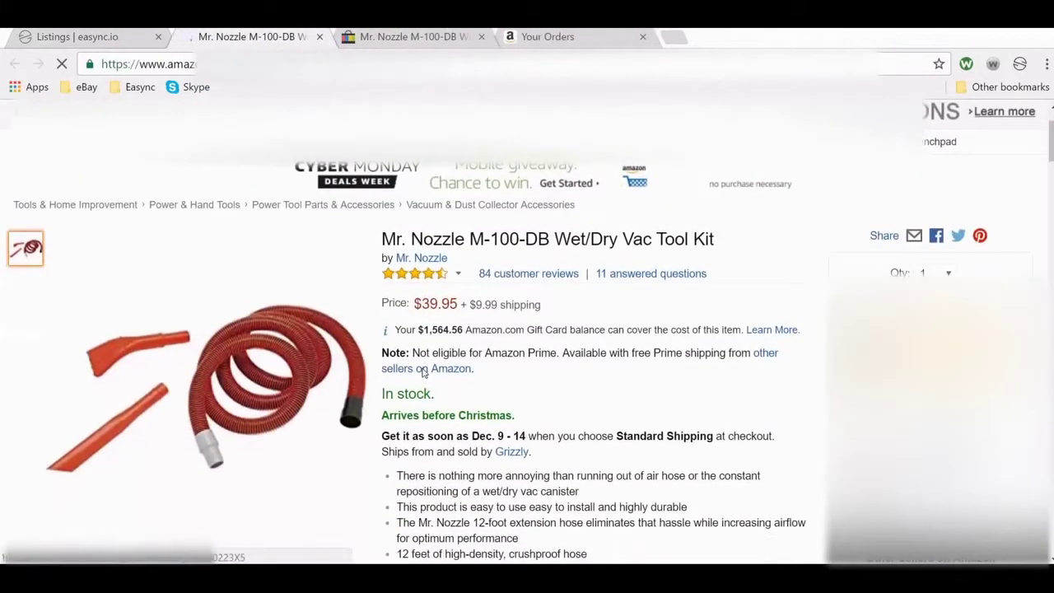
{"action": "scroll", "coordinate": [415, 362], "scroll_direction": "down", "scroll_amount": 1}
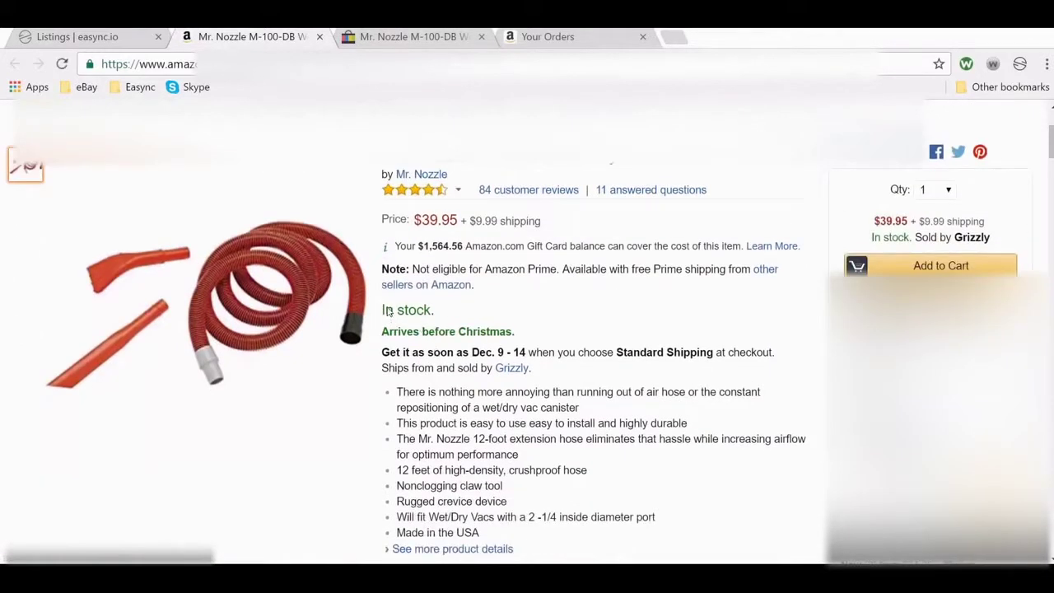
{"action": "left_click_drag", "start_coordinate": [378, 310], "coordinate": [450, 313]}
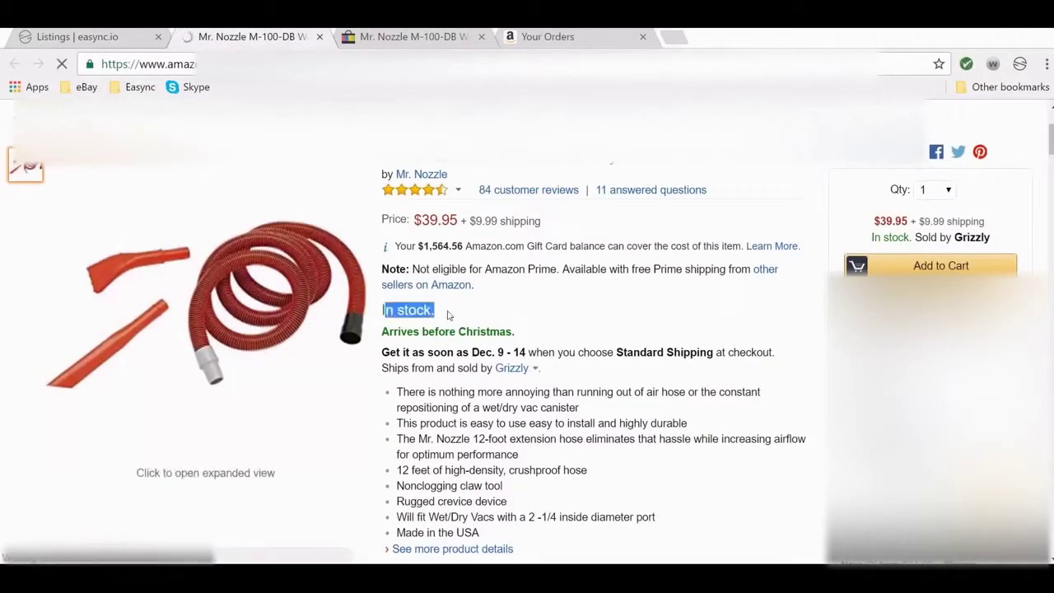
{"action": "left_click_drag", "start_coordinate": [562, 269], "coordinate": [529, 280]}
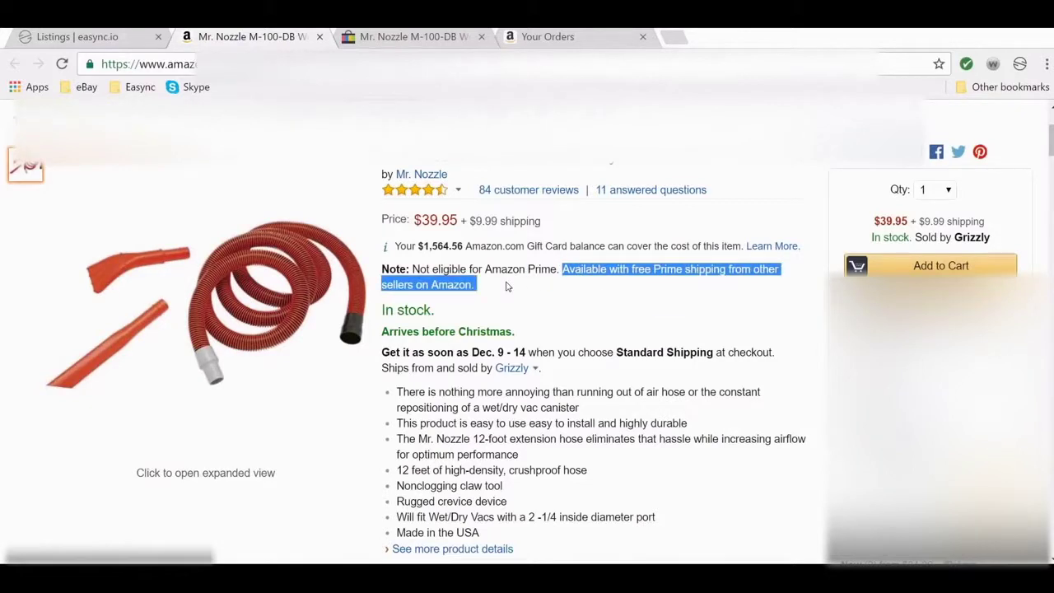
{"action": "left_click", "coordinate": [581, 298]}
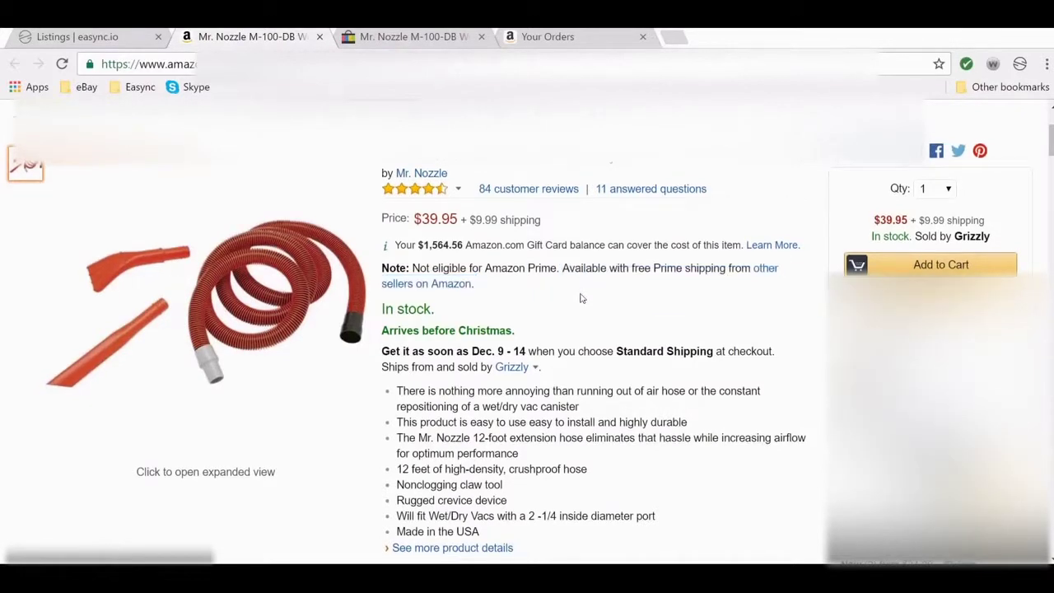
{"action": "scroll", "coordinate": [581, 298], "scroll_direction": "down", "scroll_amount": 1}
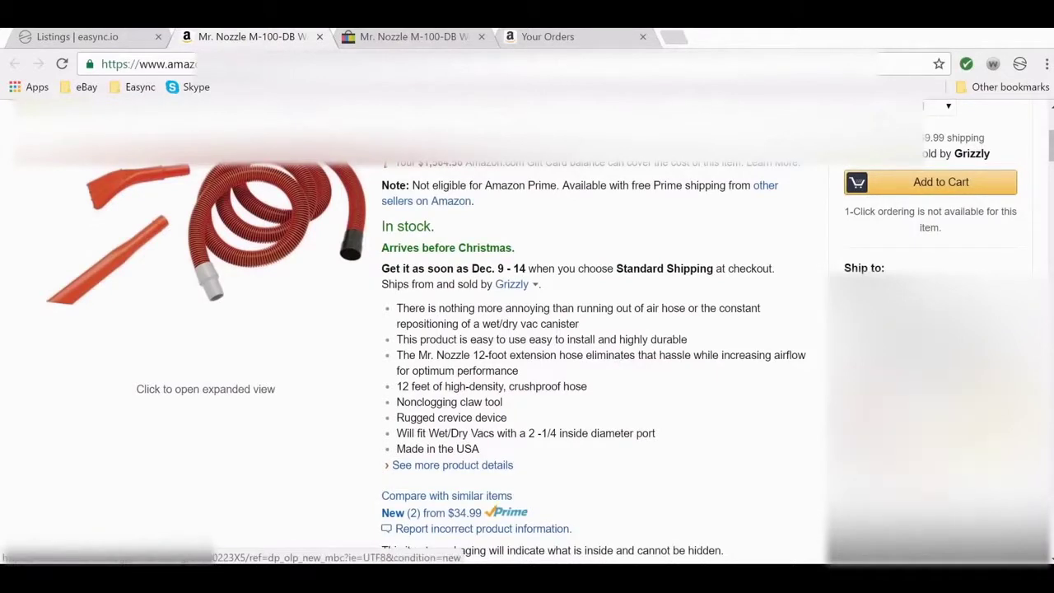
Review the product's new offers on Amazon, show only Prime offers, and close the Amazon page
{"action": "mouse_move", "coordinate": [925, 451]}
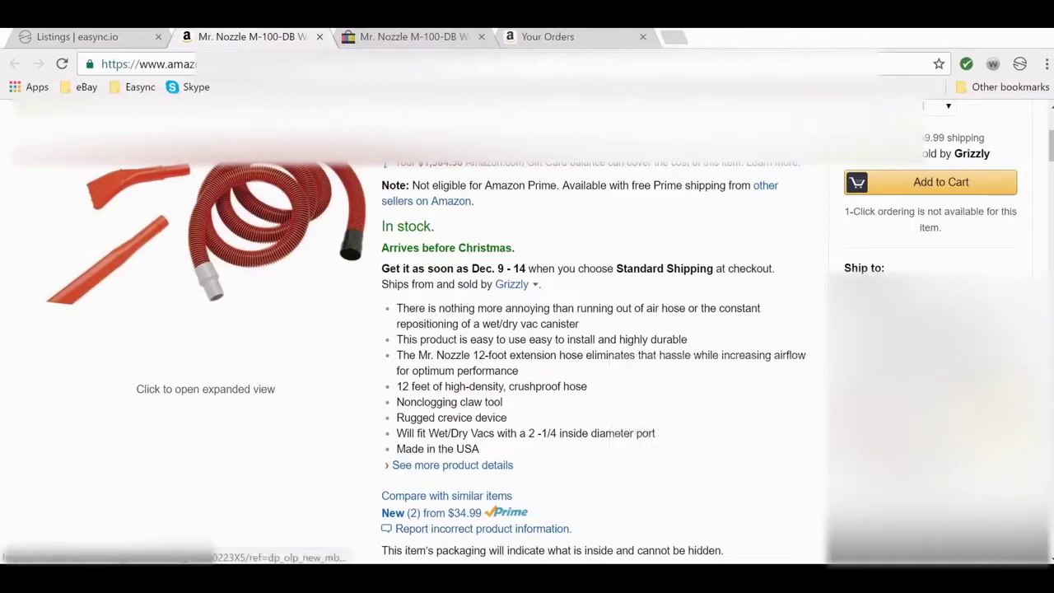
{"action": "left_click", "coordinate": [403, 512]}
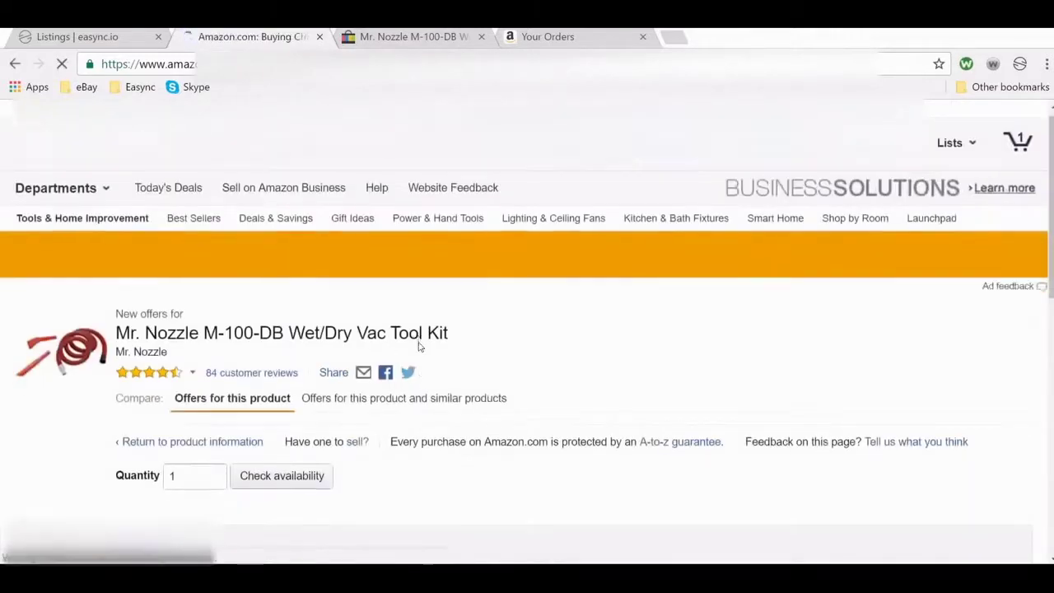
{"action": "scroll", "coordinate": [419, 346], "scroll_direction": "down", "scroll_amount": 4}
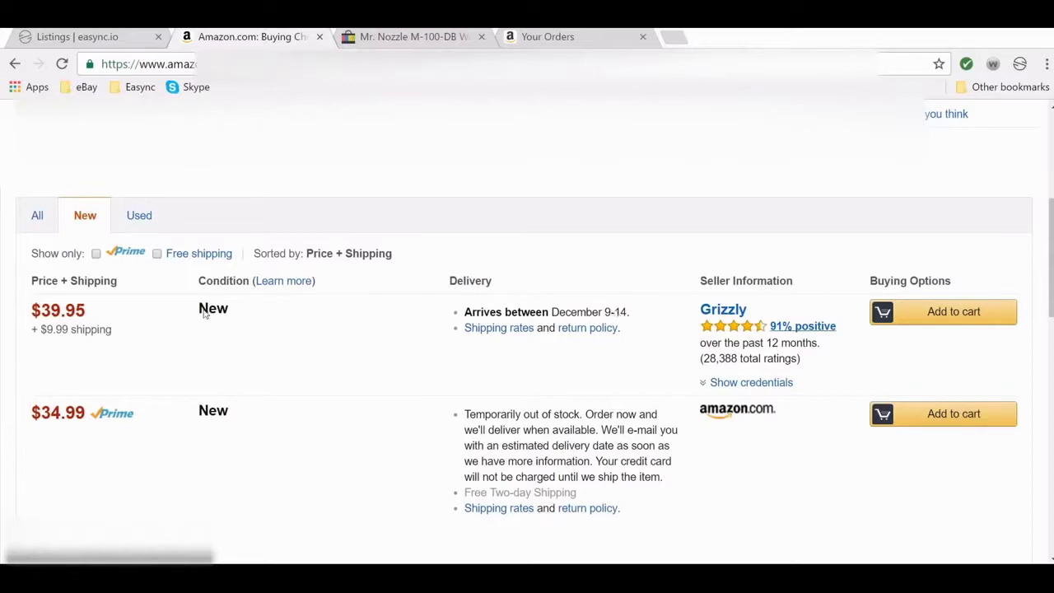
{"action": "left_click", "coordinate": [96, 254]}
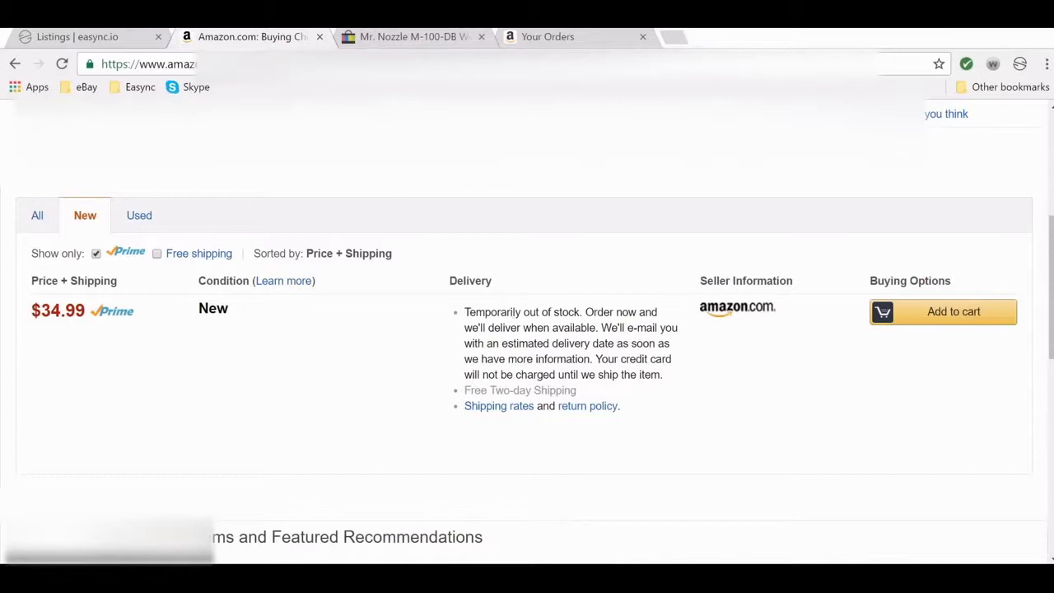
{"action": "left_click", "coordinate": [319, 37]}
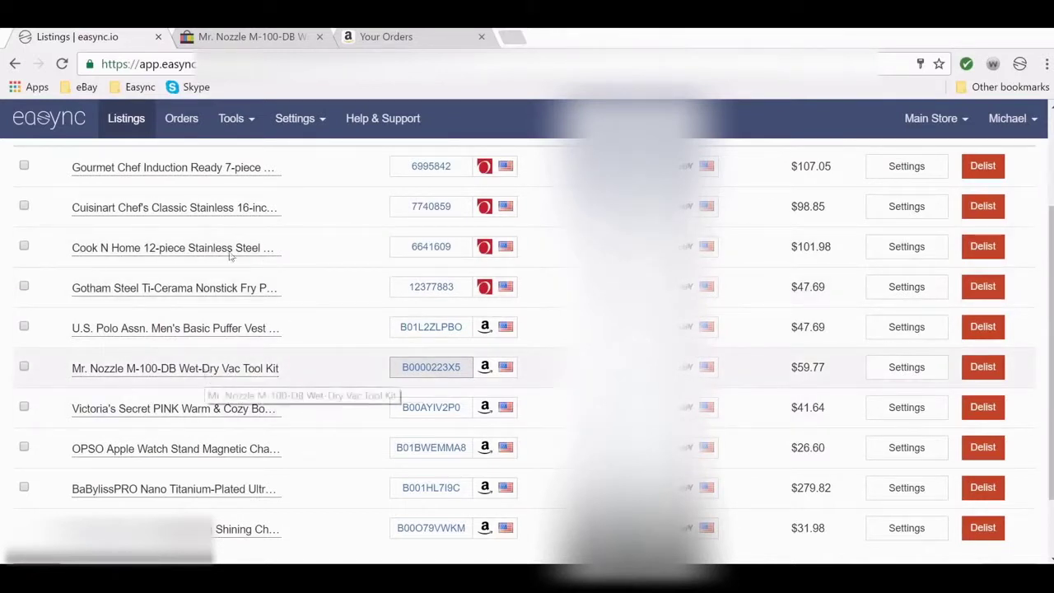
Change the Mr. Nozzle listing's title to "Mr. Nozzle M-100-DB Wet Dry Vac Tool Kit" and save it
{"action": "left_click", "coordinate": [197, 370]}
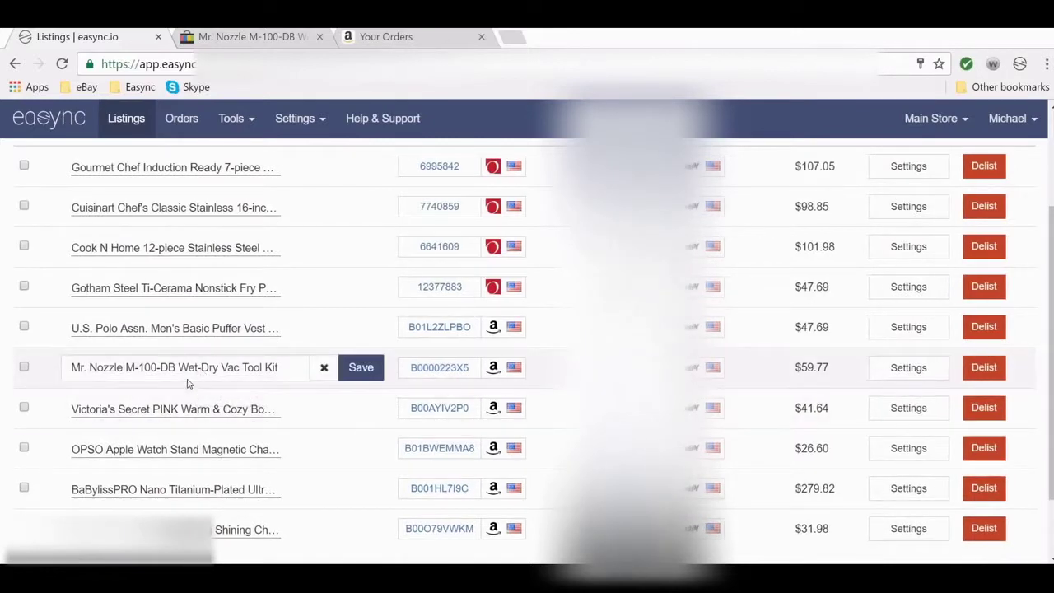
{"action": "left_click", "coordinate": [245, 371]}
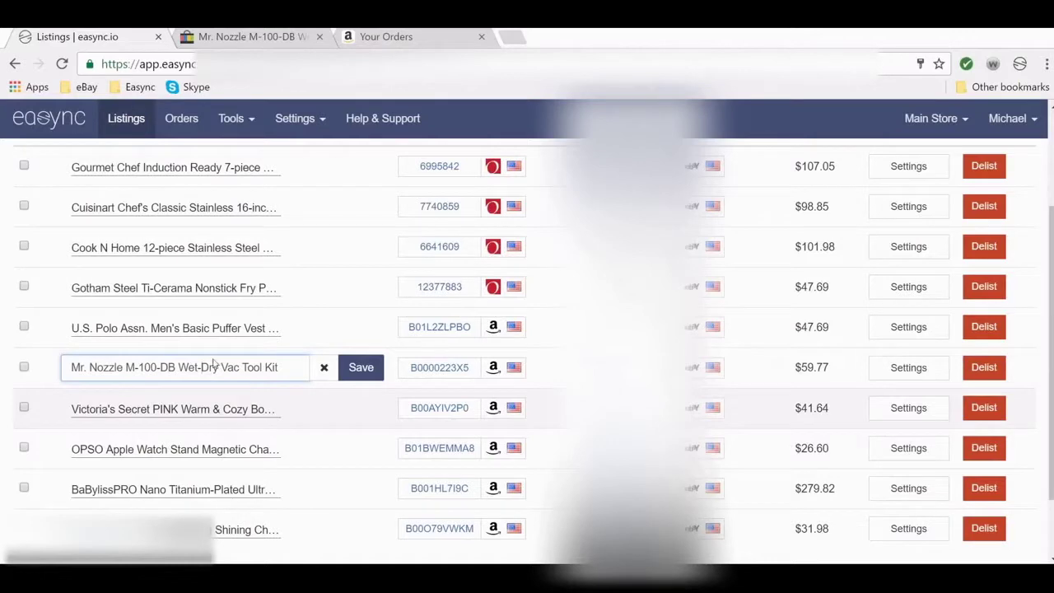
{"action": "left_click", "coordinate": [247, 38]}
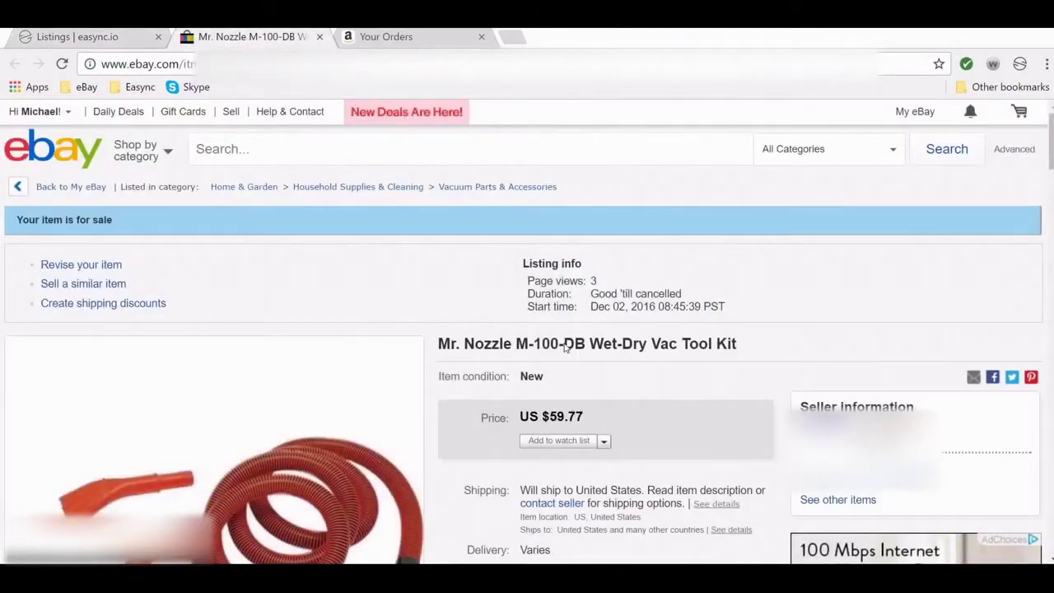
{"action": "double_click", "coordinate": [619, 346]}
{"action": "left_click", "coordinate": [126, 39]}
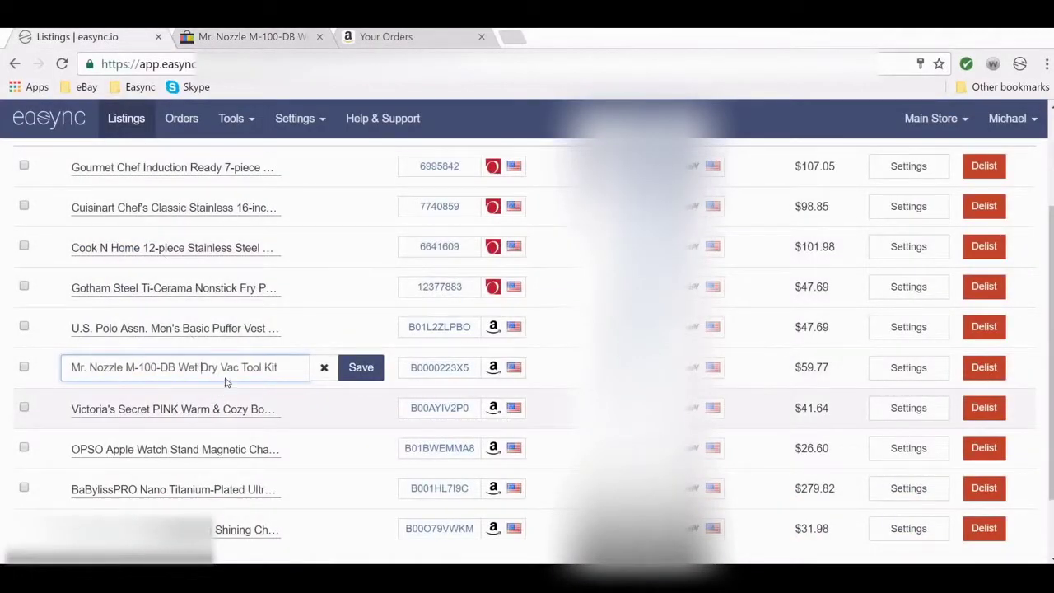
{"action": "left_click", "coordinate": [360, 367]}
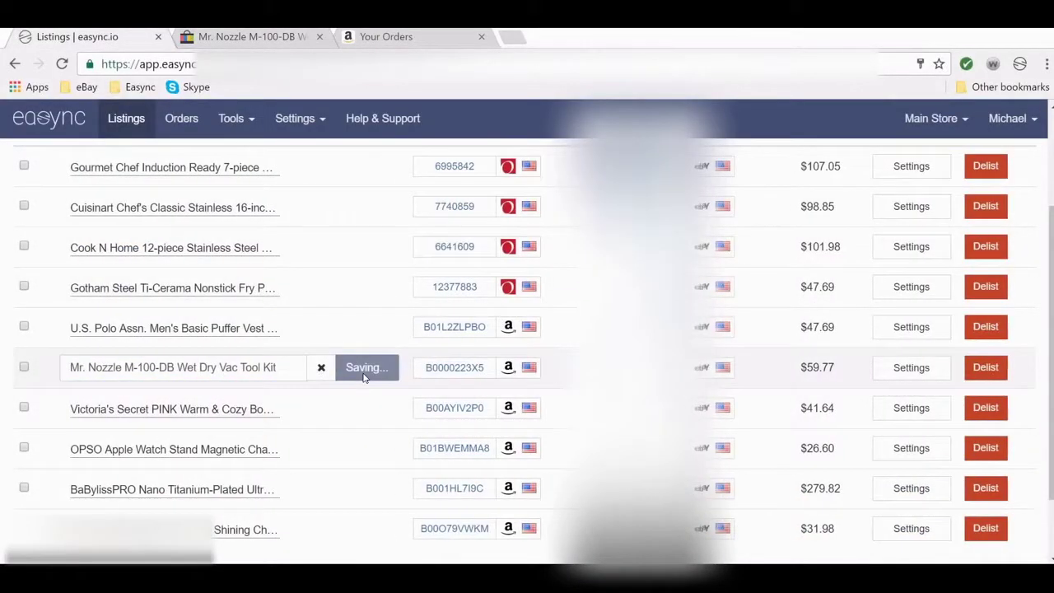
Reload the Mr. Nozzle eBay page to check its title, and close the page
{"action": "scroll", "coordinate": [363, 375], "scroll_direction": "up", "scroll_amount": 3}
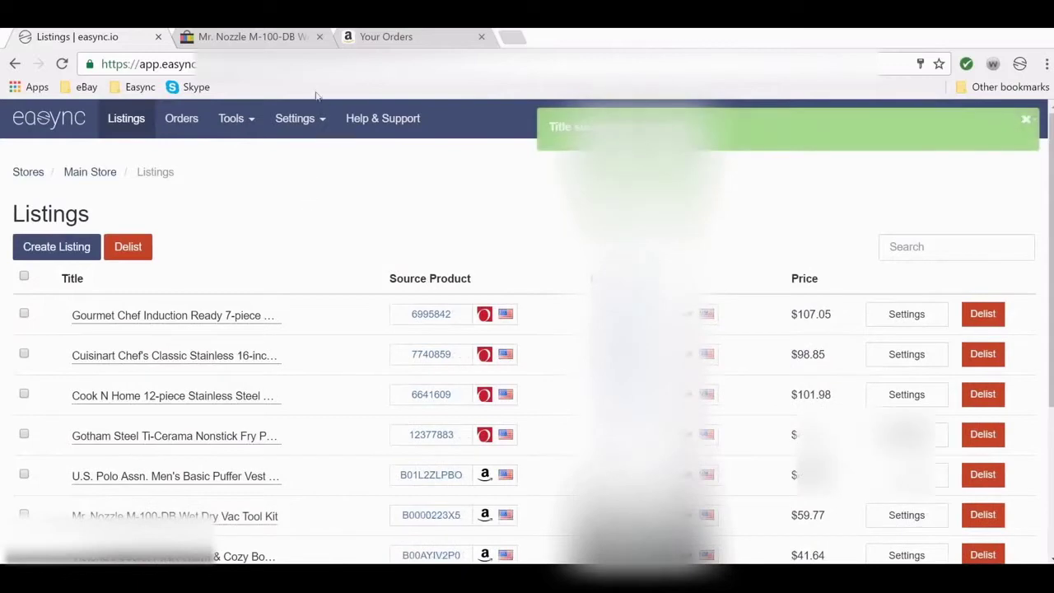
{"action": "left_click", "coordinate": [299, 34]}
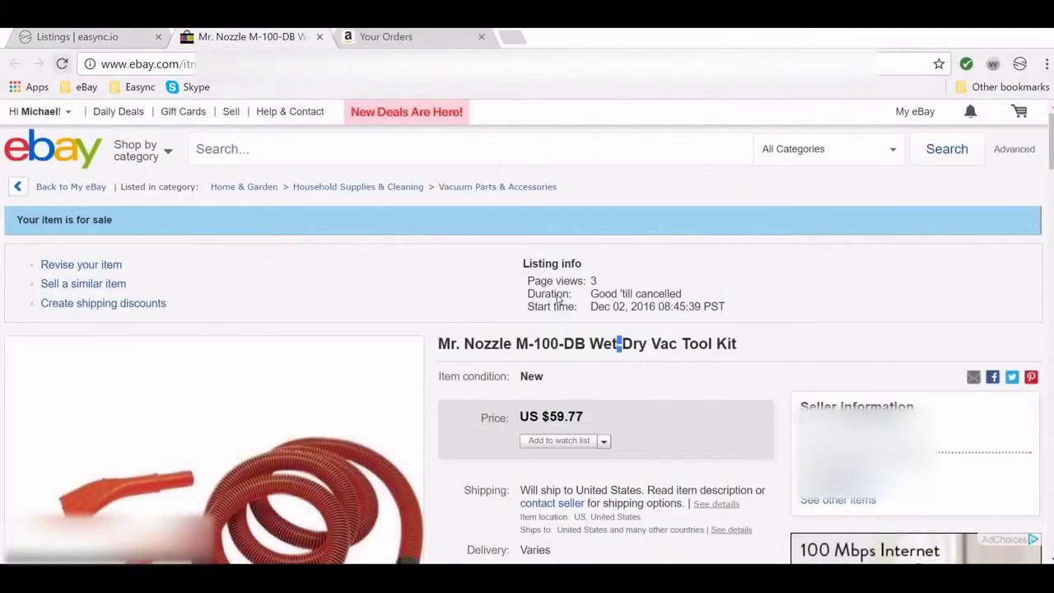
{"action": "left_click", "coordinate": [67, 73]}
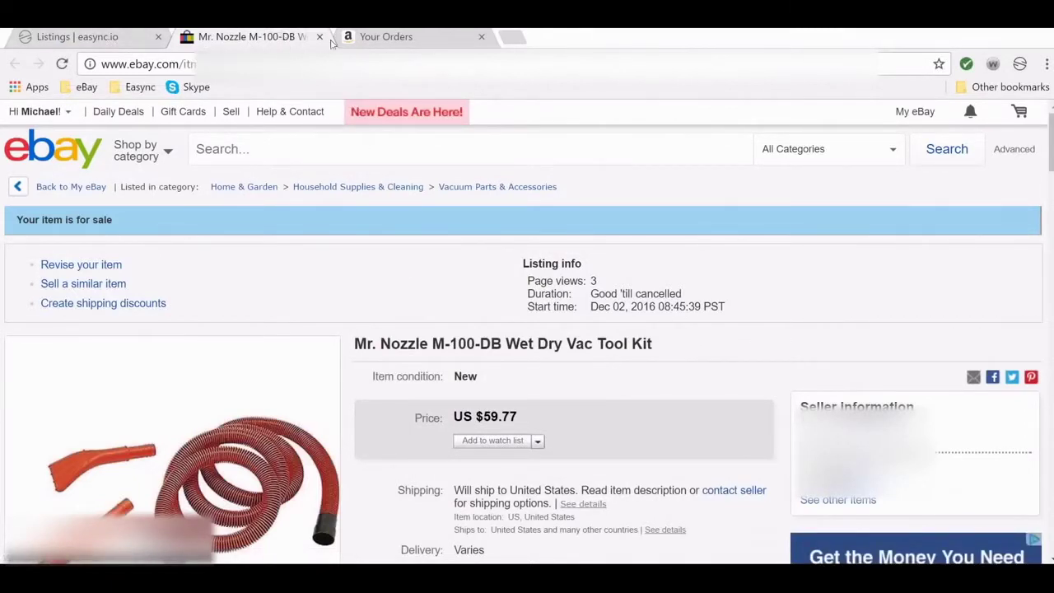
{"action": "key", "text": "ctrl+w"}
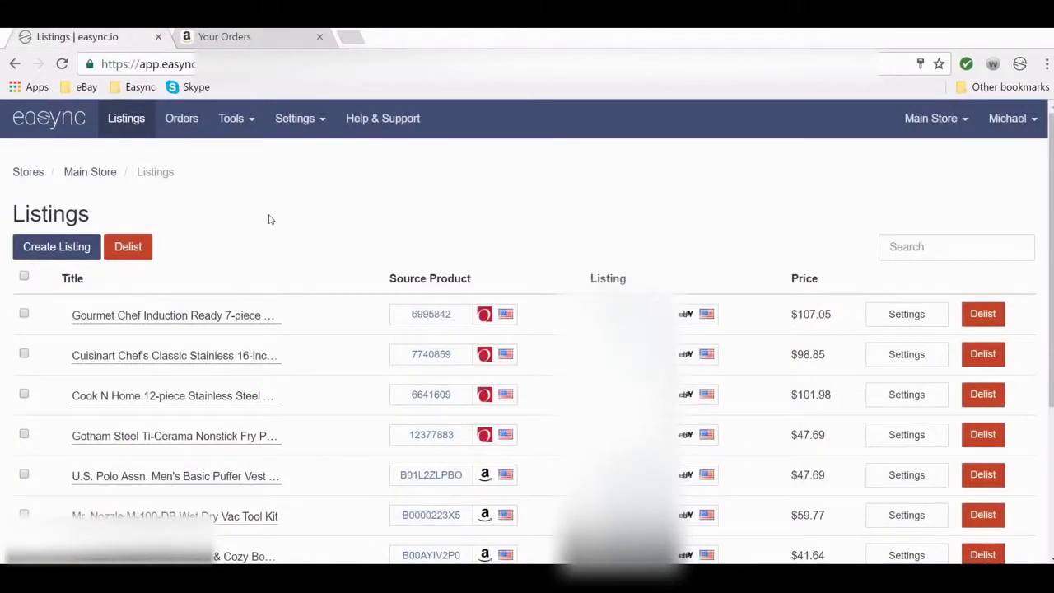
Open the store's orders and compare the eBay and Amazon pages of the item in the order with error status
{"action": "left_click", "coordinate": [184, 121]}
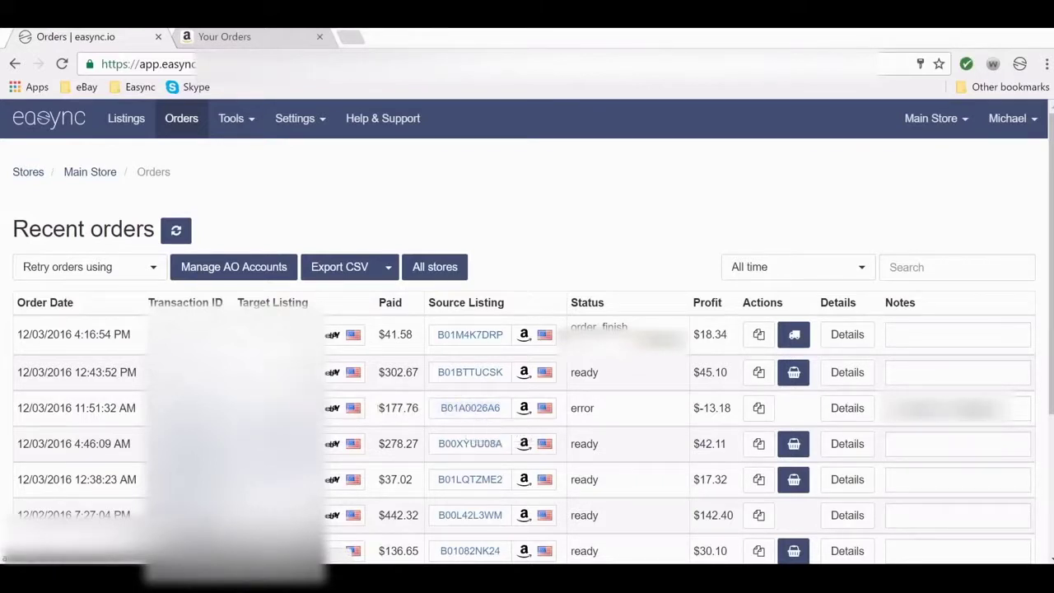
{"action": "left_click", "coordinate": [466, 407]}
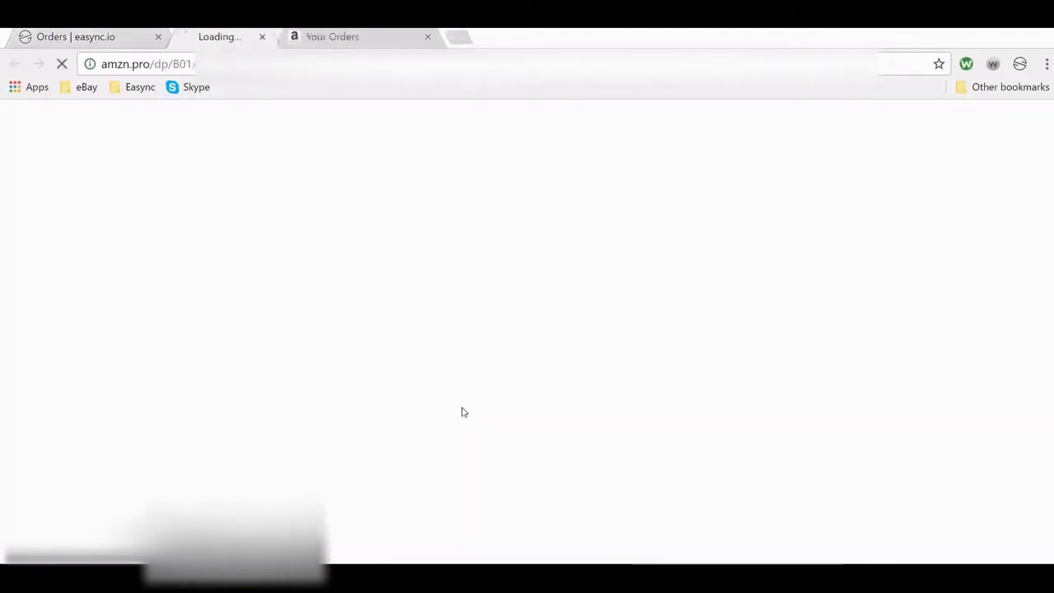
{"action": "left_click", "coordinate": [130, 38]}
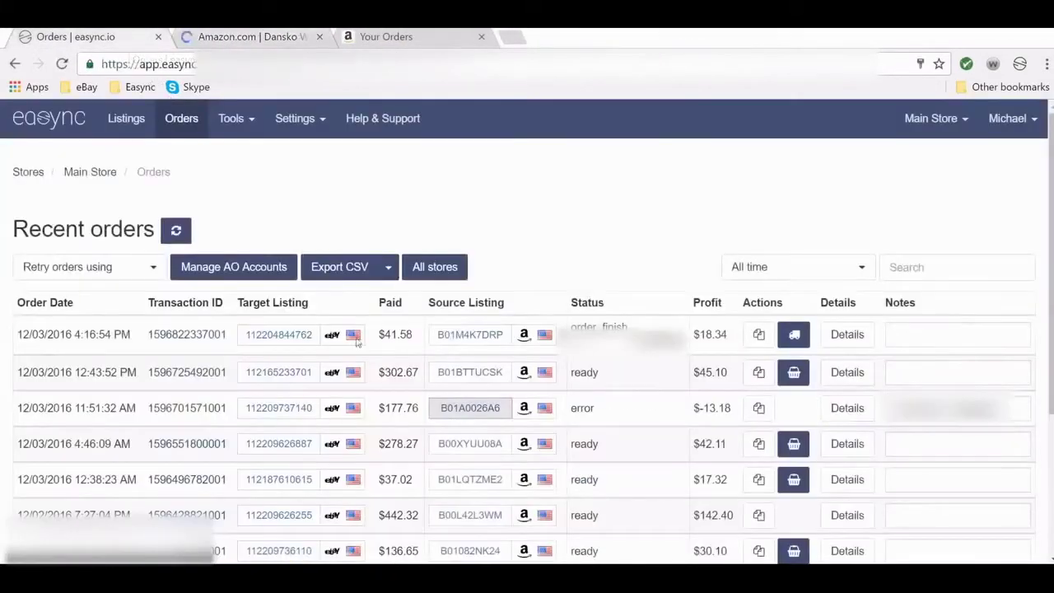
{"action": "left_click", "coordinate": [287, 404]}
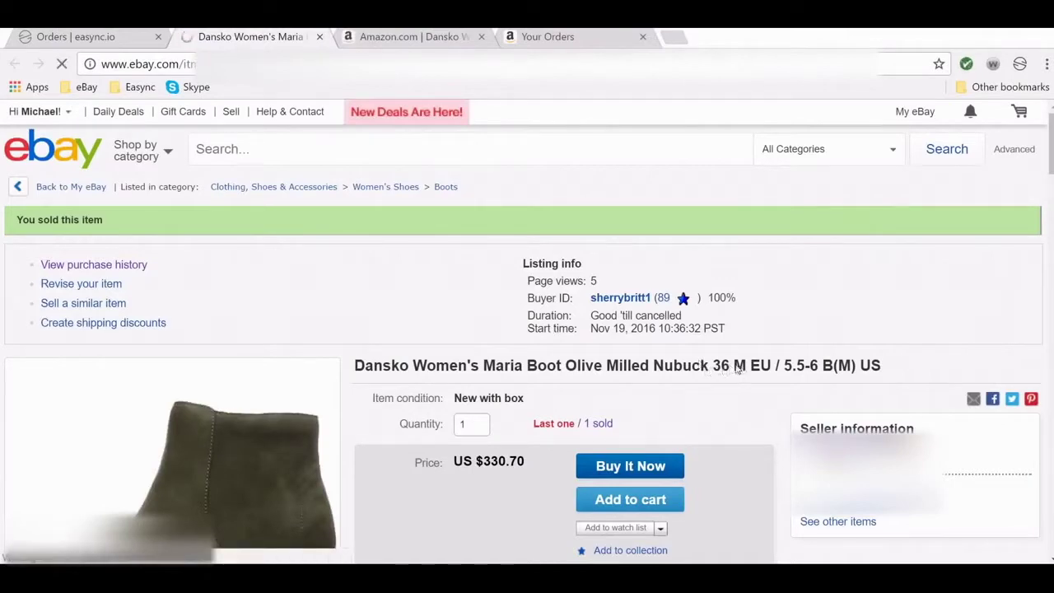
{"action": "left_click", "coordinate": [409, 38]}
{"action": "scroll", "coordinate": [550, 444], "scroll_direction": "down", "scroll_amount": 2}
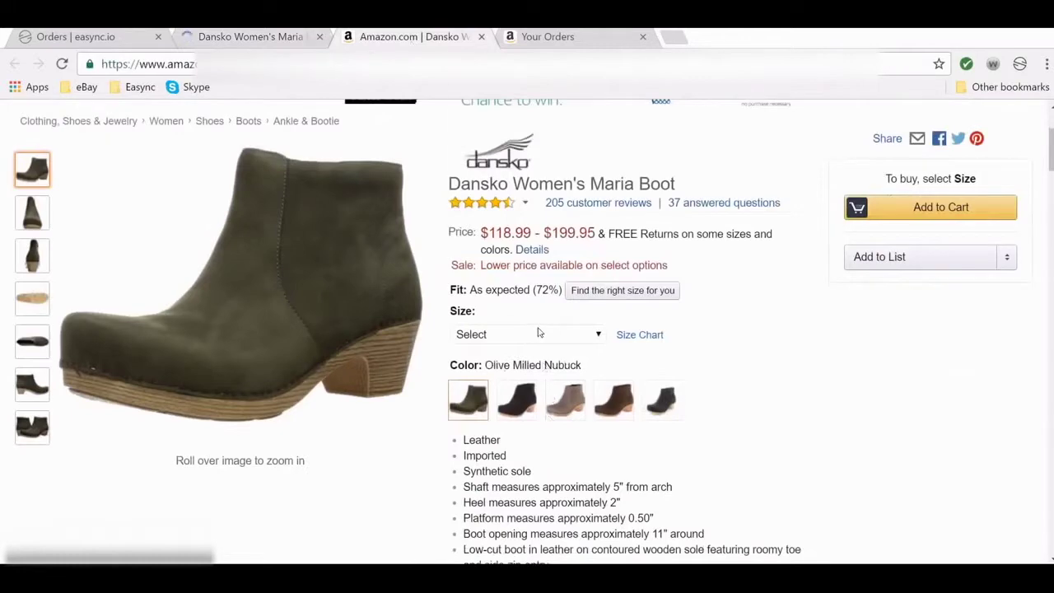
Select size 36 M EU / 5.5-6 B(M) US for the Dansko boot on Amazon to check its price, and return to the store's orders
{"action": "left_click", "coordinate": [541, 335]}
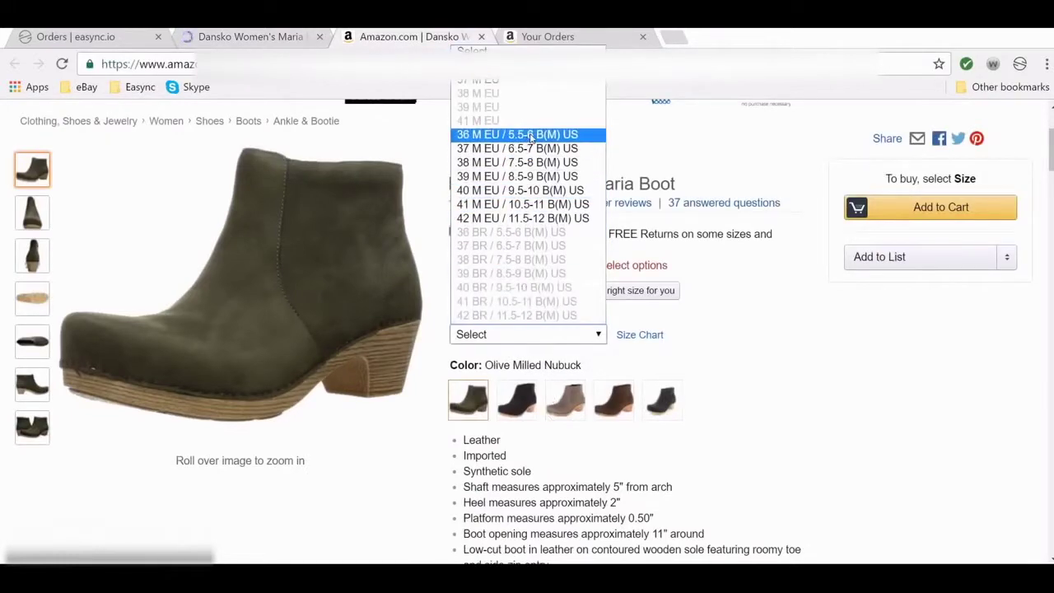
{"action": "left_click", "coordinate": [517, 134]}
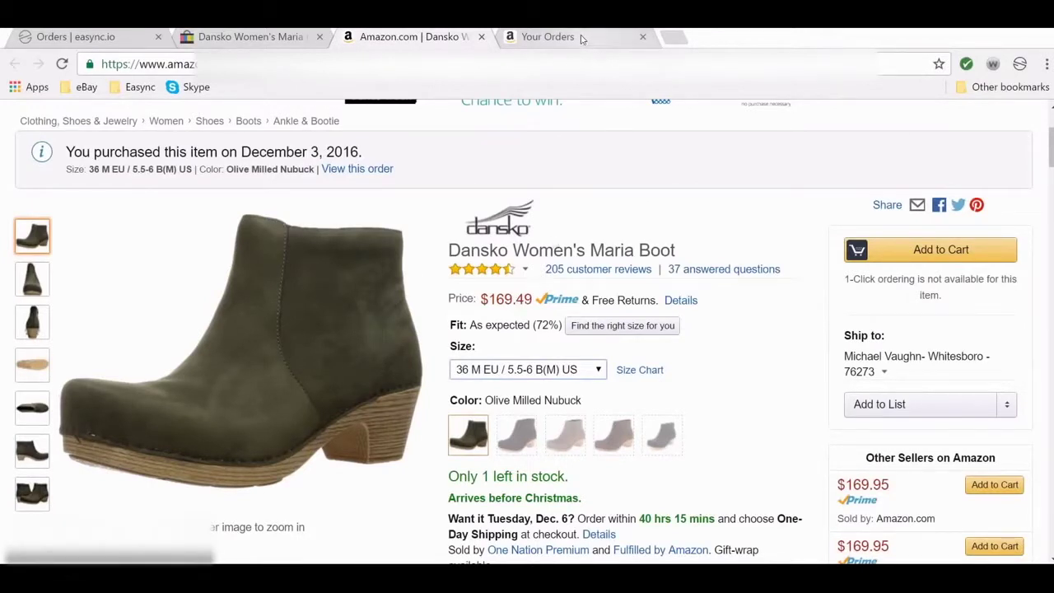
{"action": "left_click", "coordinate": [98, 40]}
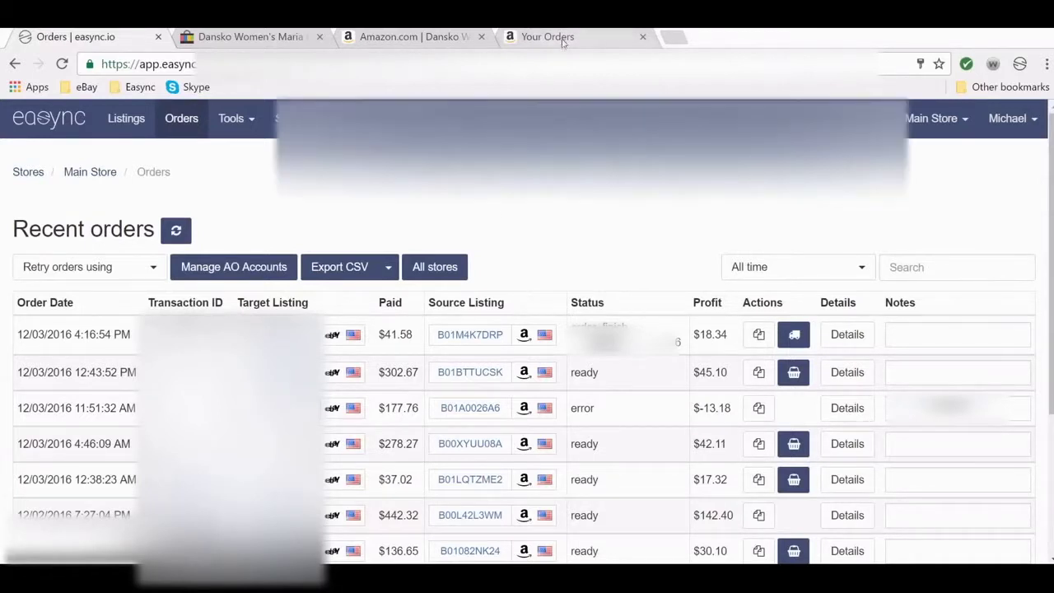
Review the boot's purchase price in the Amazon order history and return to the store's orders in easync
{"action": "left_click", "coordinate": [564, 39]}
{"action": "left_click_drag", "start_coordinate": [296, 368], "coordinate": [241, 394]}
{"action": "left_click", "coordinate": [239, 397]}
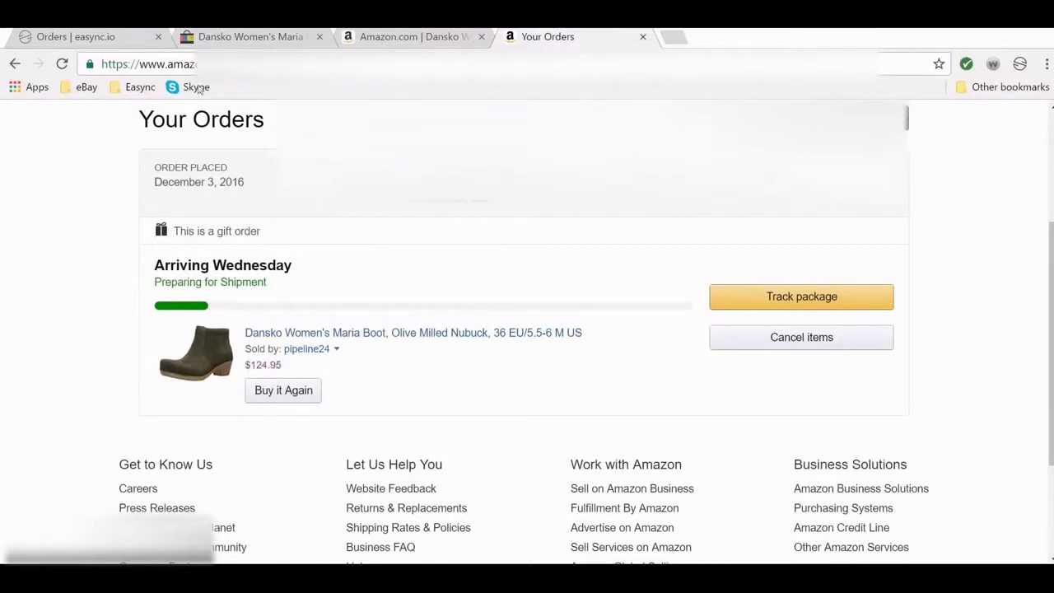
{"action": "left_click", "coordinate": [113, 39]}
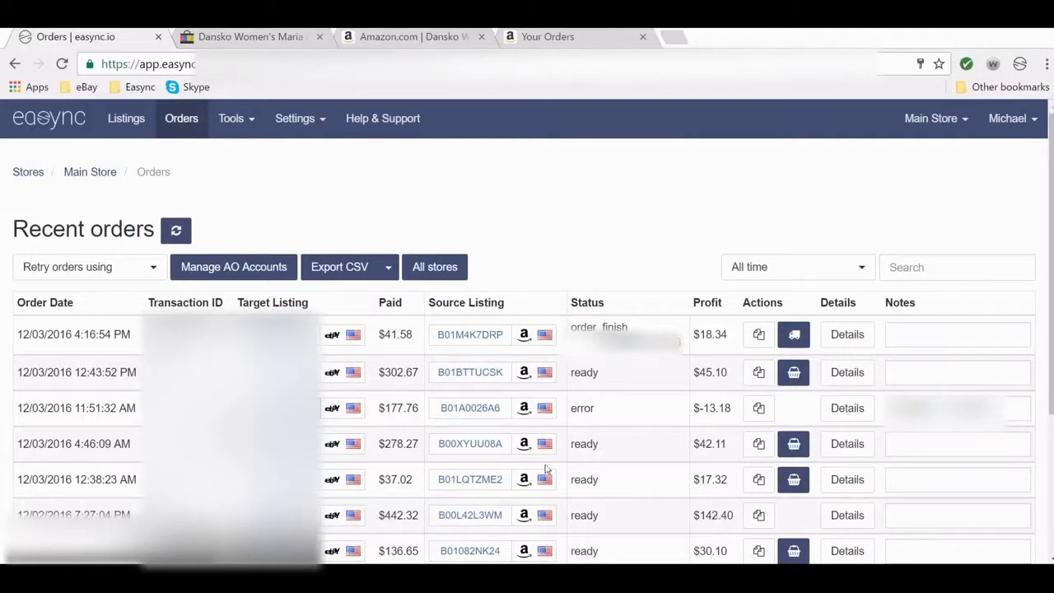
Open the Sync Unknown Listings tool and look through the available source markets
{"action": "left_click", "coordinate": [249, 119]}
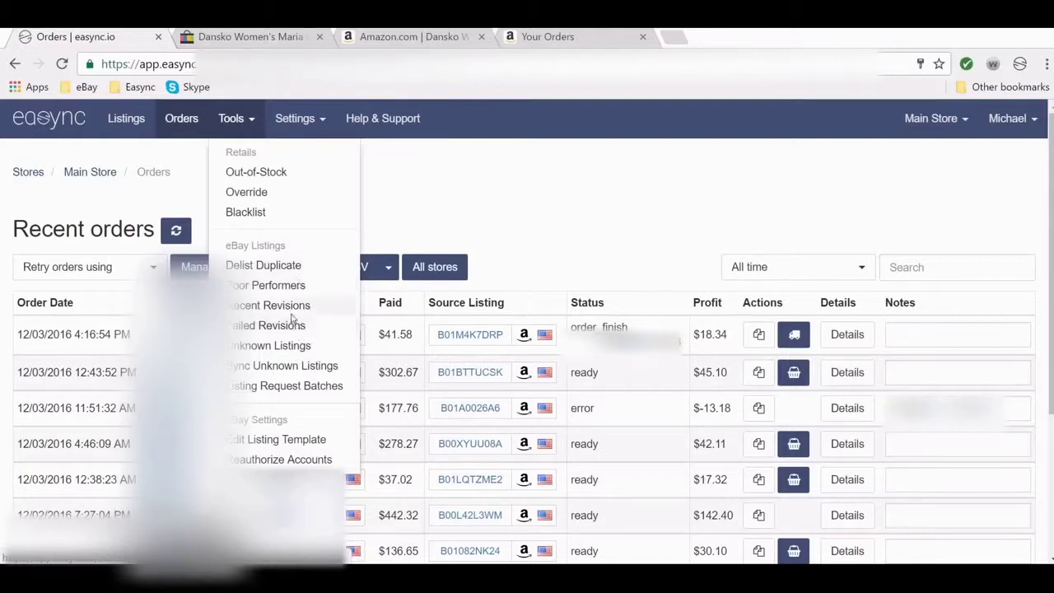
{"action": "left_click", "coordinate": [281, 369]}
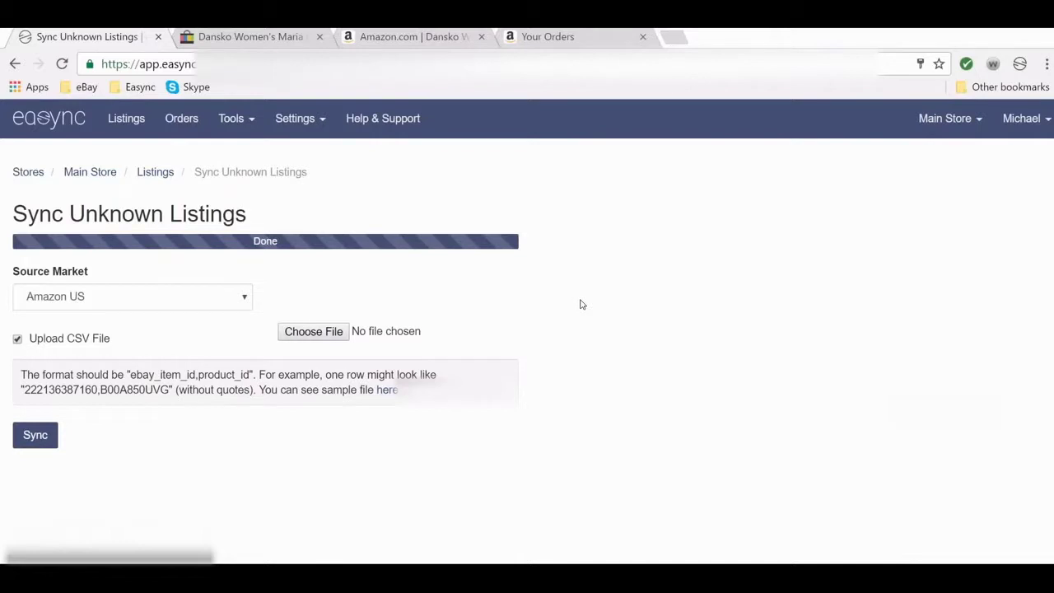
{"action": "left_click", "coordinate": [136, 304]}
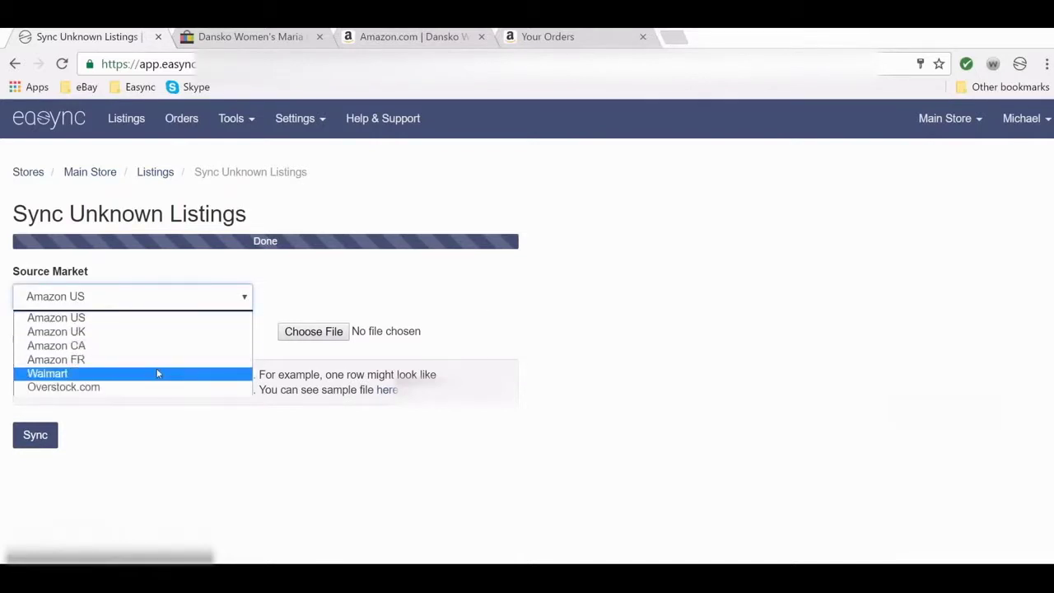
{"action": "left_click", "coordinate": [193, 463]}
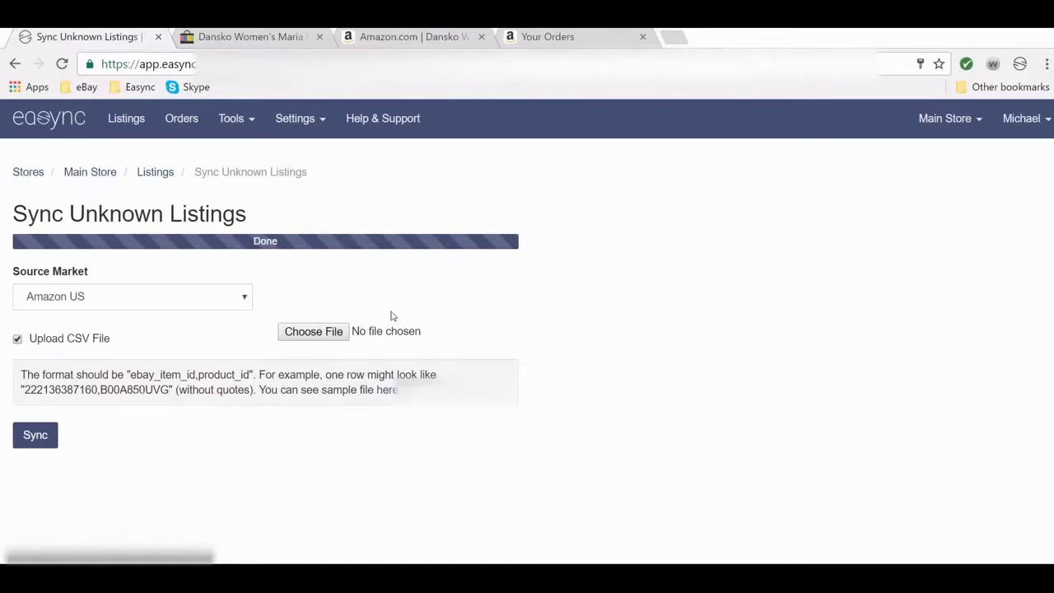
Open the store's repricing settings and set the quantity in stock to 2
{"action": "left_click", "coordinate": [232, 119]}
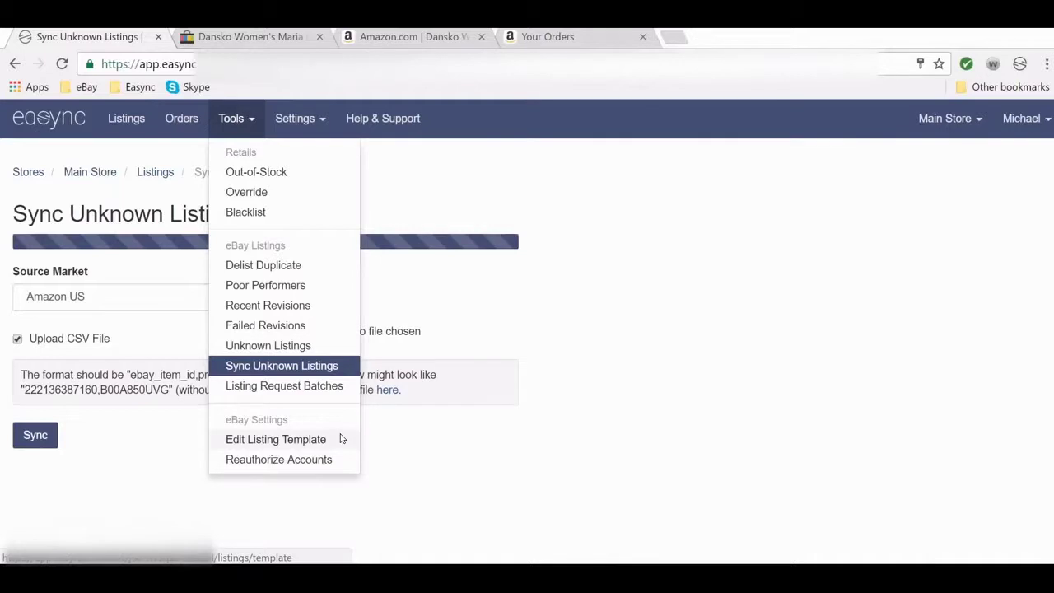
{"action": "left_click", "coordinate": [314, 120]}
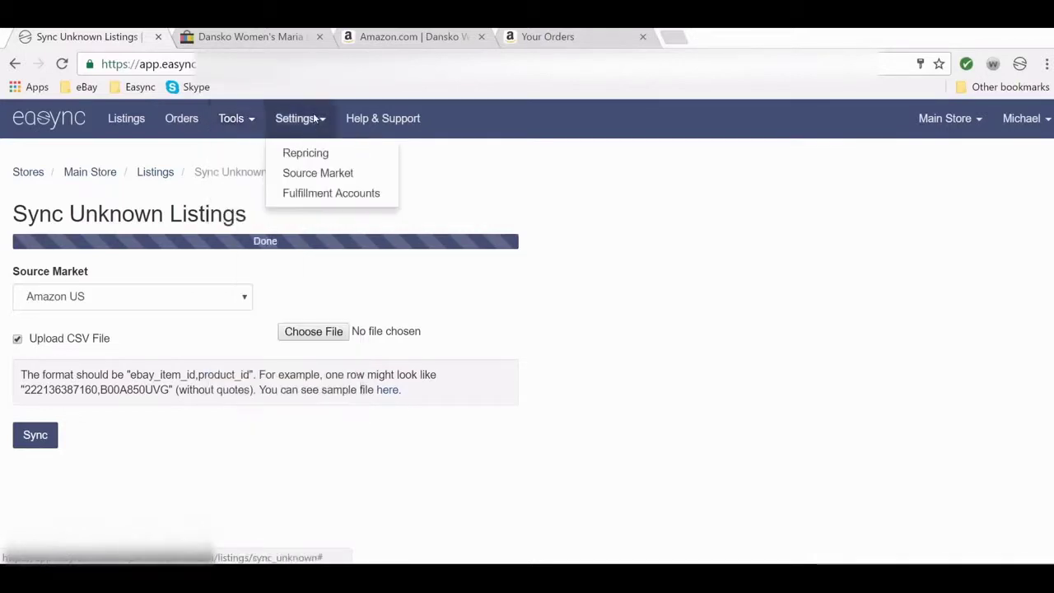
{"action": "left_click", "coordinate": [319, 154]}
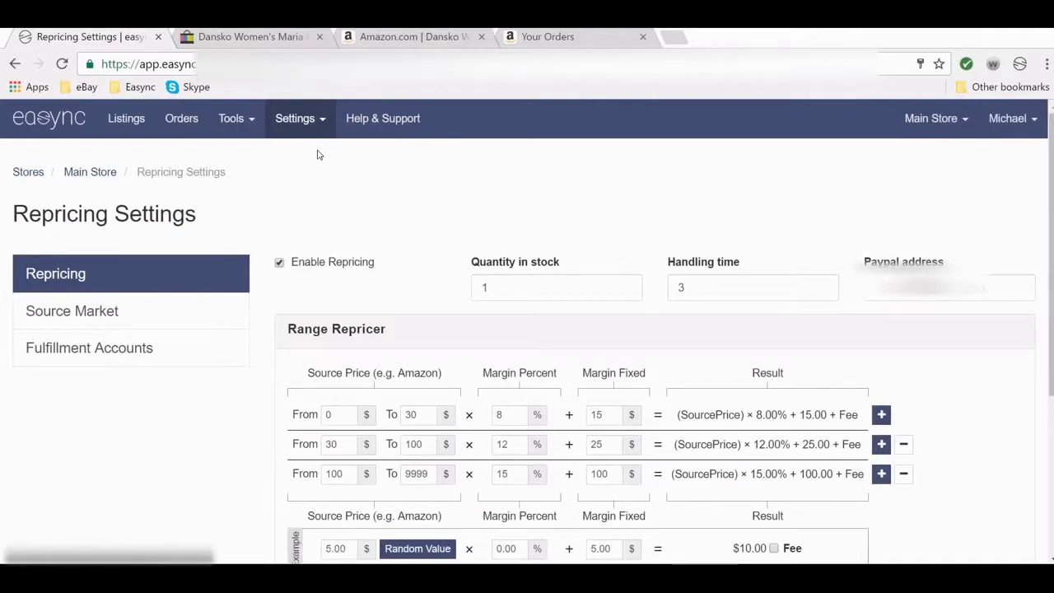
{"action": "left_click", "coordinate": [343, 263]}
{"action": "double_click", "coordinate": [484, 287]}
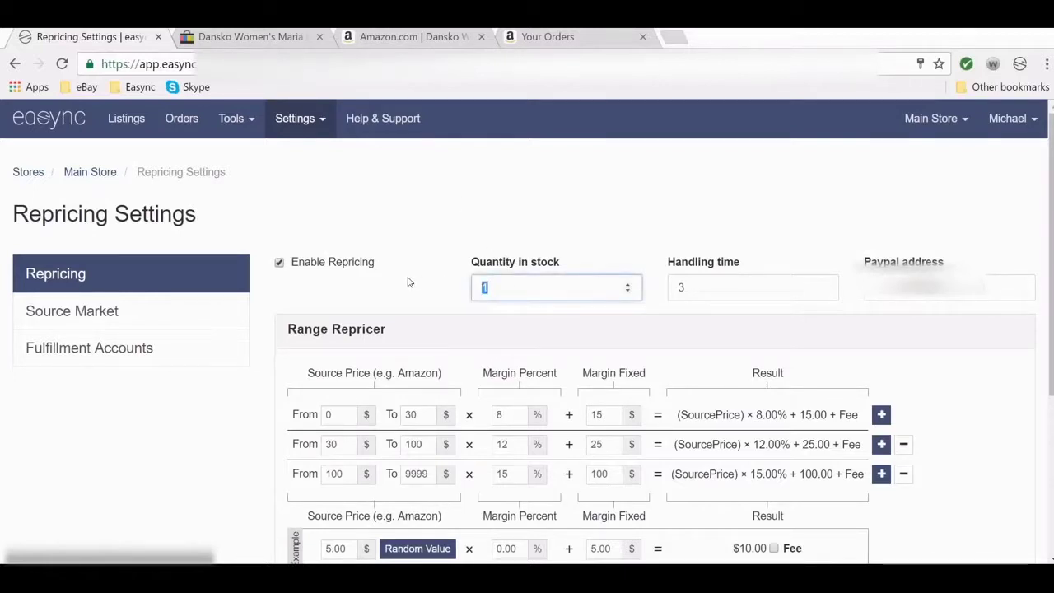
{"action": "type", "text": "2"}
{"action": "left_click", "coordinate": [448, 247]}
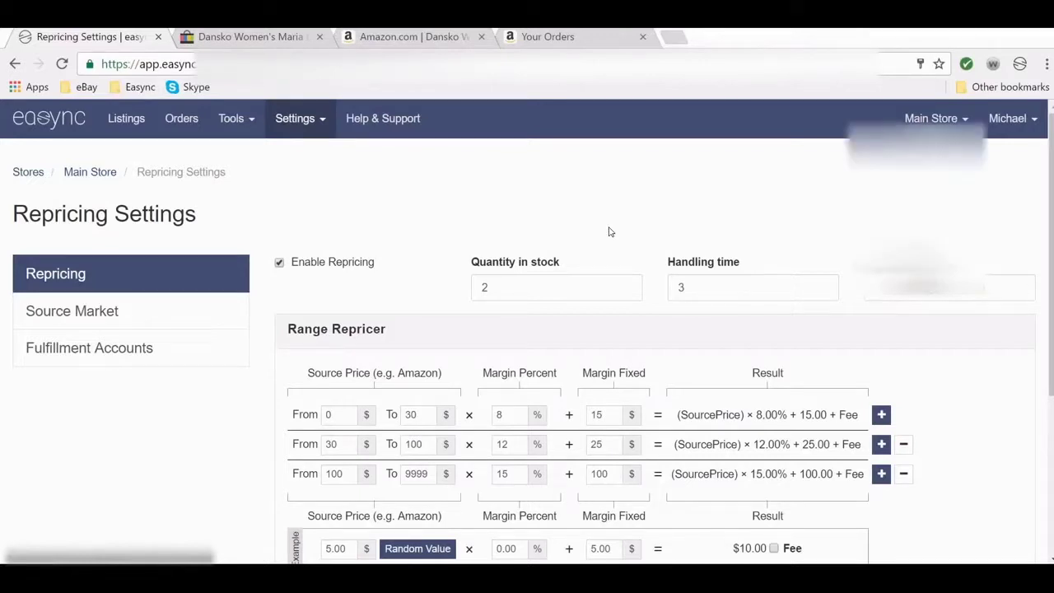
Remove the two upper price ranges from the range repricer and extend the remaining range's upper limit to $9999
{"action": "scroll", "coordinate": [608, 230], "scroll_direction": "down", "scroll_amount": 1}
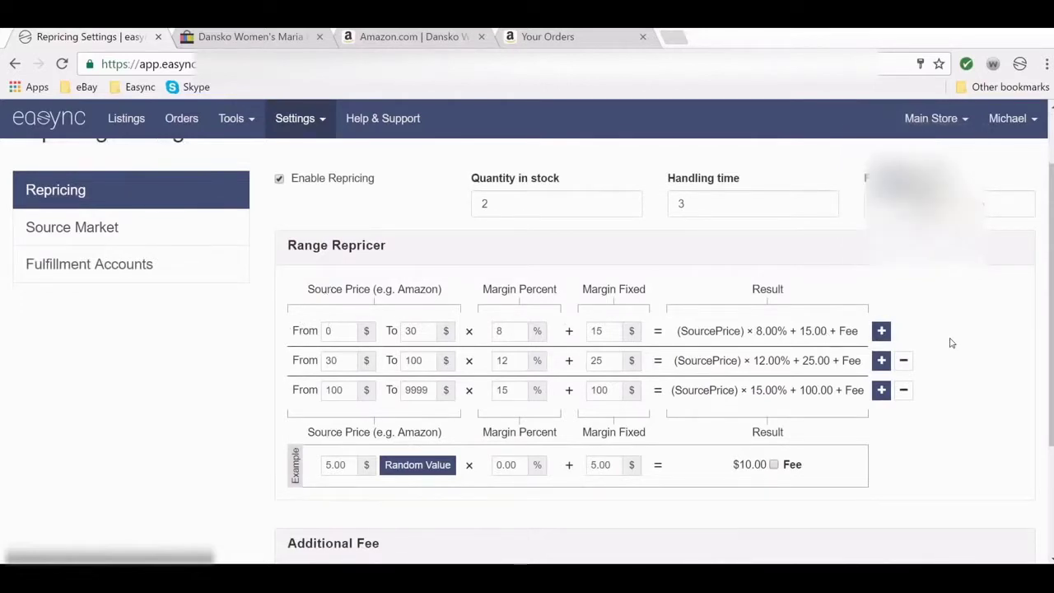
{"action": "left_click", "coordinate": [903, 360]}
{"action": "left_click", "coordinate": [900, 361]}
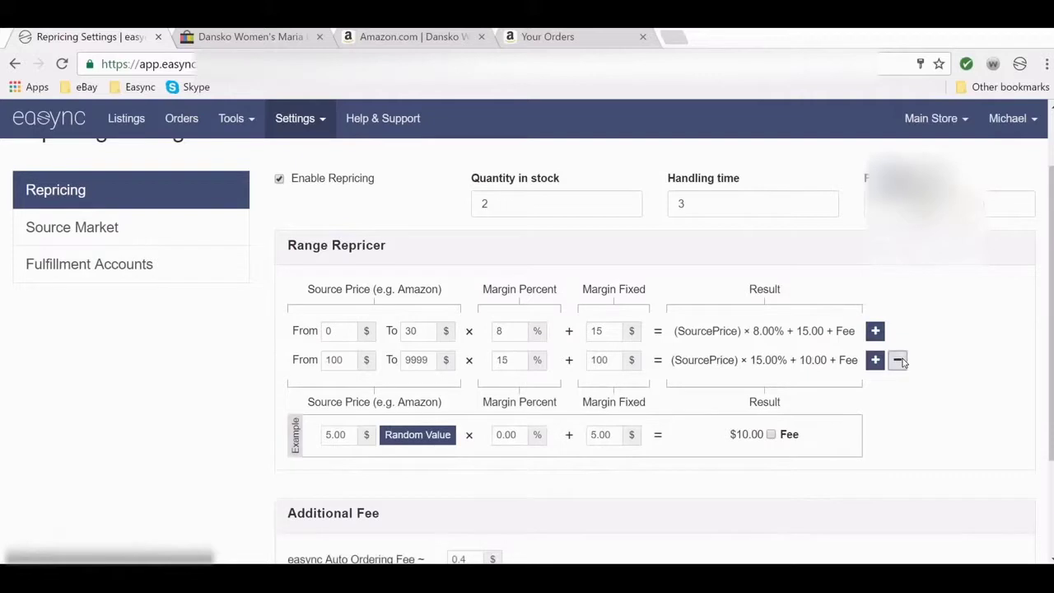
{"action": "double_click", "coordinate": [415, 338]}
{"action": "type", "text": "9999"}
{"action": "left_click", "coordinate": [290, 337]}
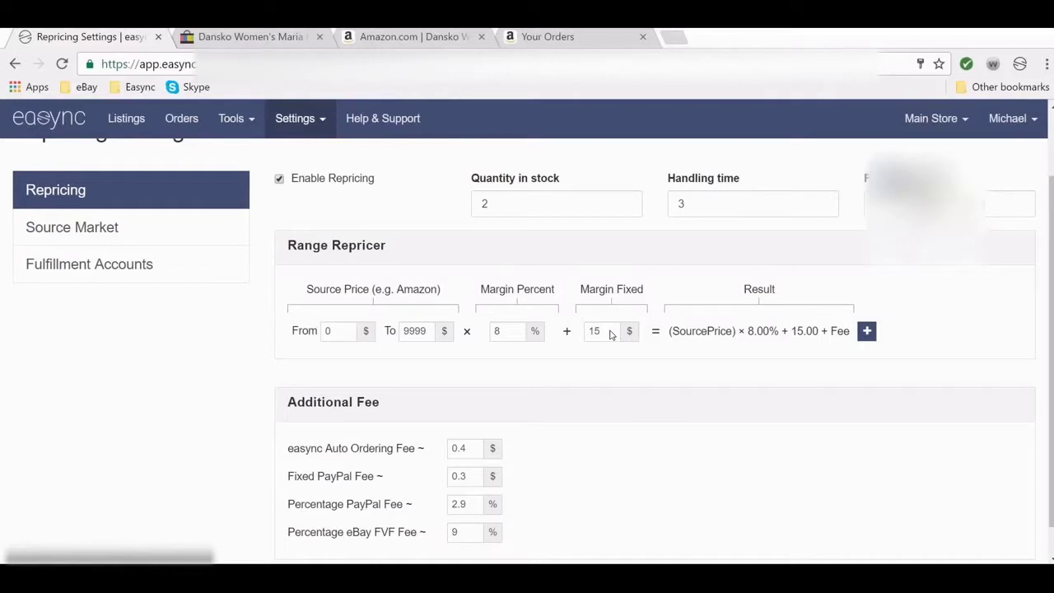
Set the remaining price range's margin percent to 1% and its fixed margin to $1
{"action": "scroll", "coordinate": [610, 332], "scroll_direction": "down", "scroll_amount": 1}
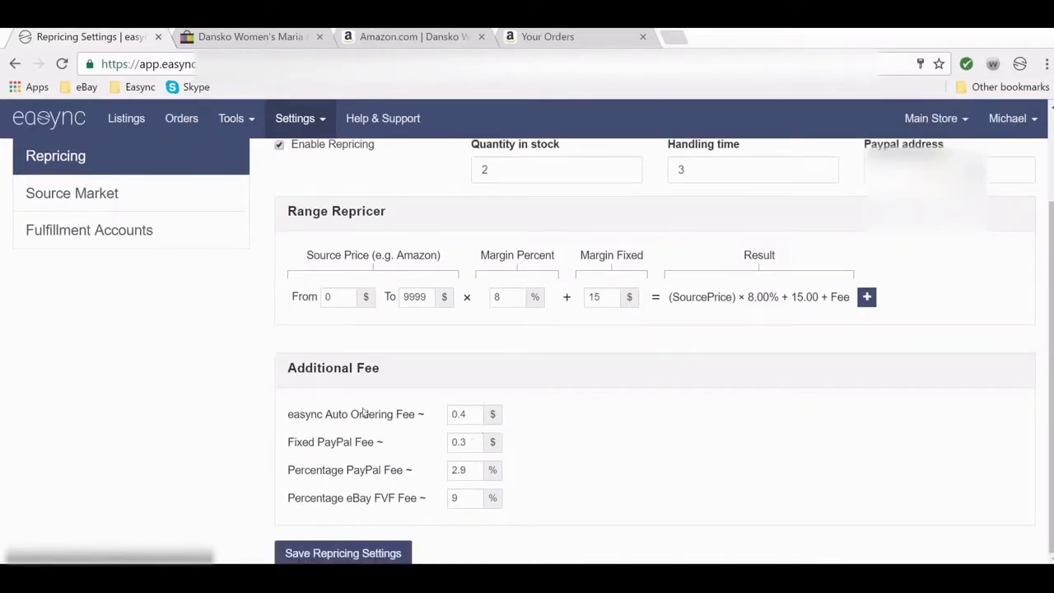
{"action": "double_click", "coordinate": [518, 299]}
{"action": "type", "text": "1"}
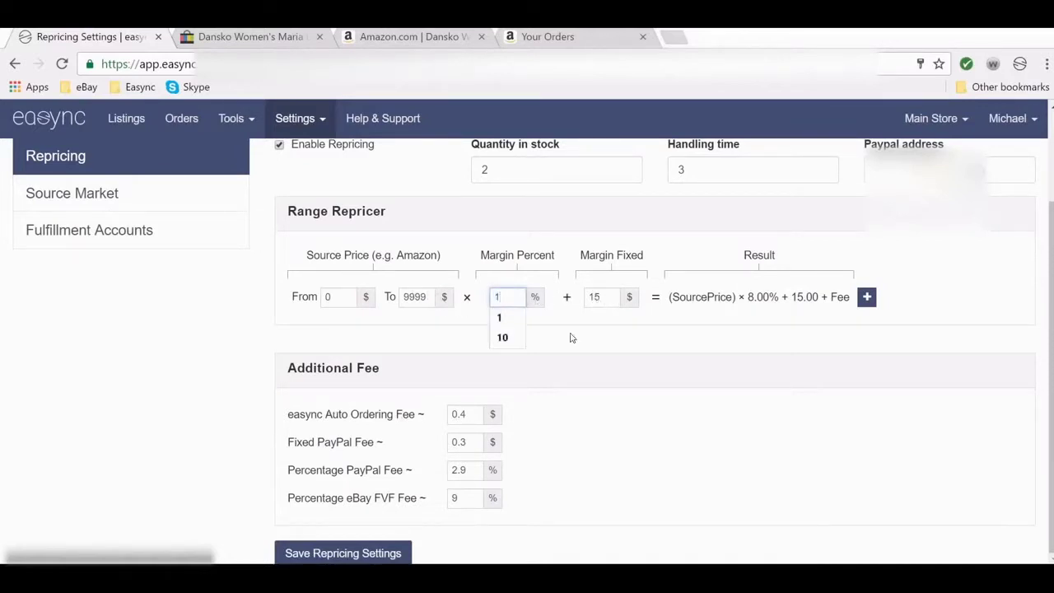
{"action": "key", "text": "Tab"}
{"action": "type", "text": "1"}
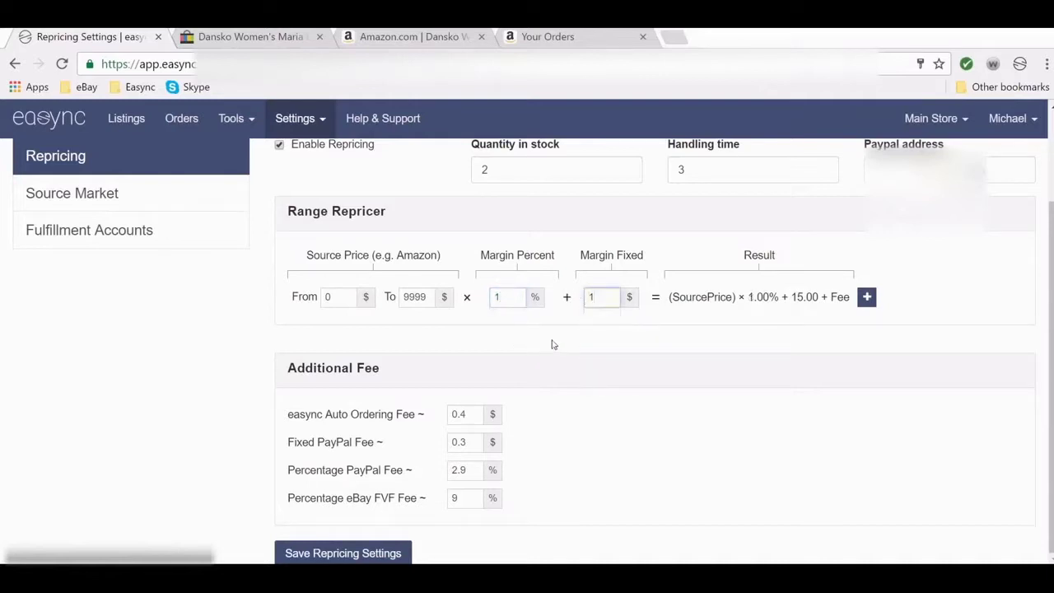
{"action": "left_click", "coordinate": [570, 326]}
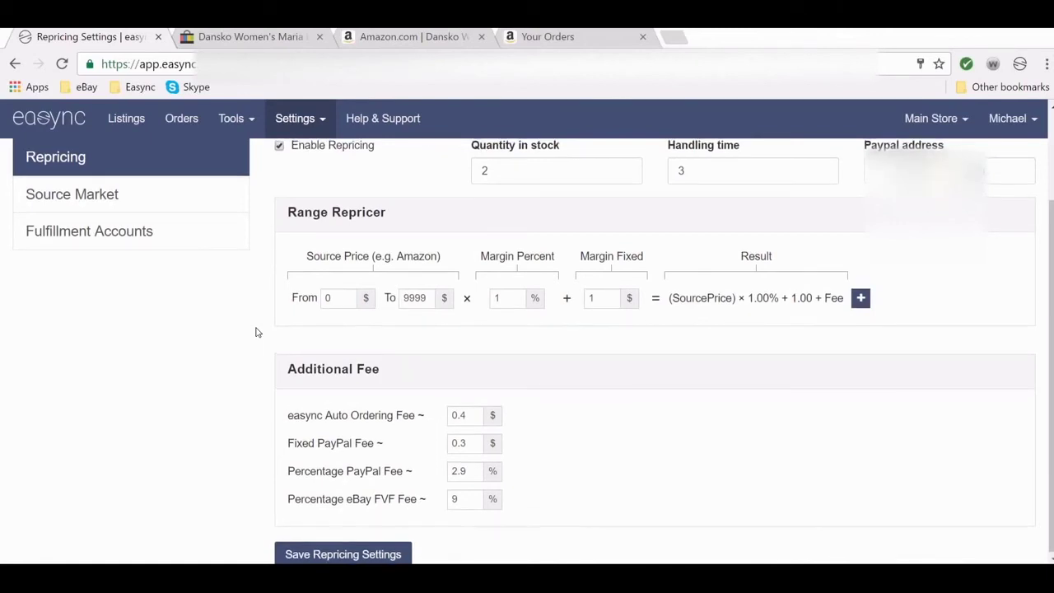
{"action": "scroll", "coordinate": [255, 332], "scroll_direction": "up", "scroll_amount": 1}
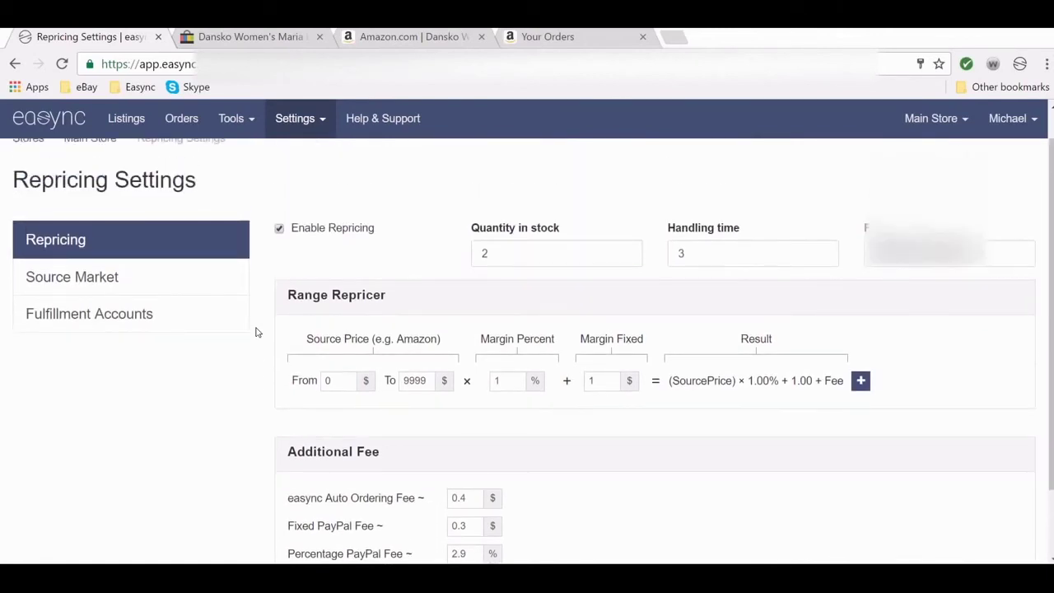